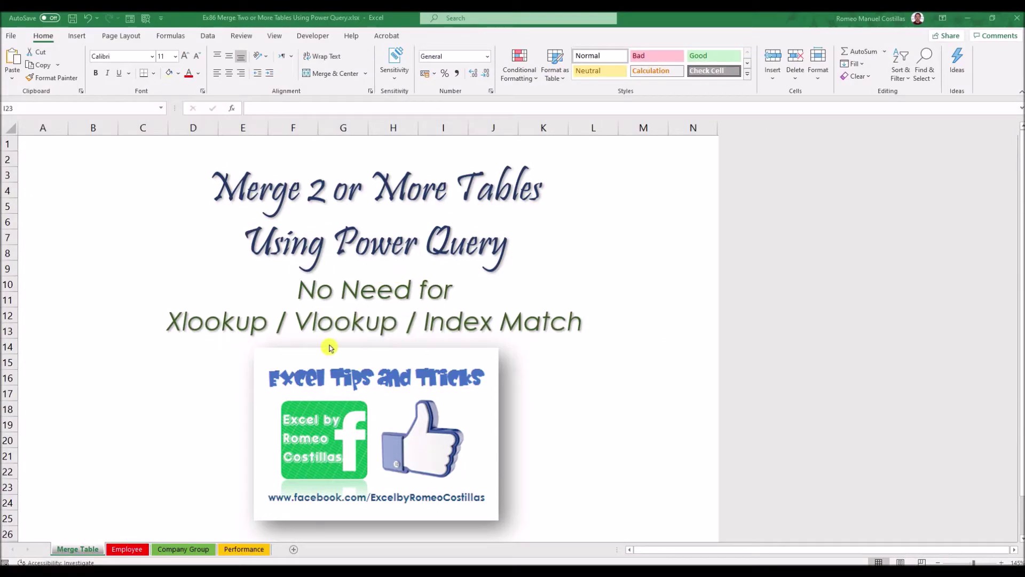
# Look over the Company Group table, then select the Employee sheet's whole COMPANY column.
pyautogui.click(129, 550)
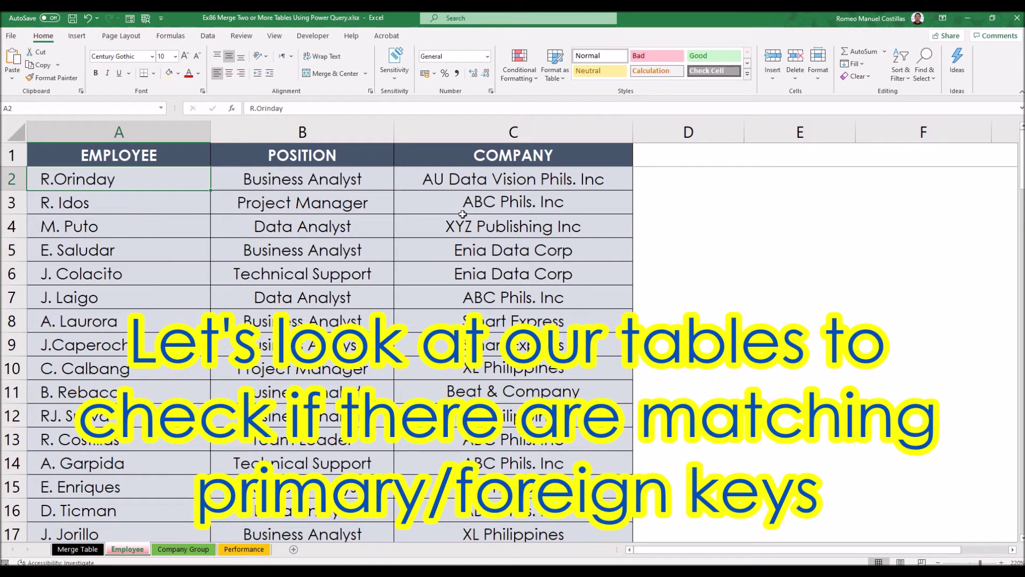
pyautogui.click(195, 548)
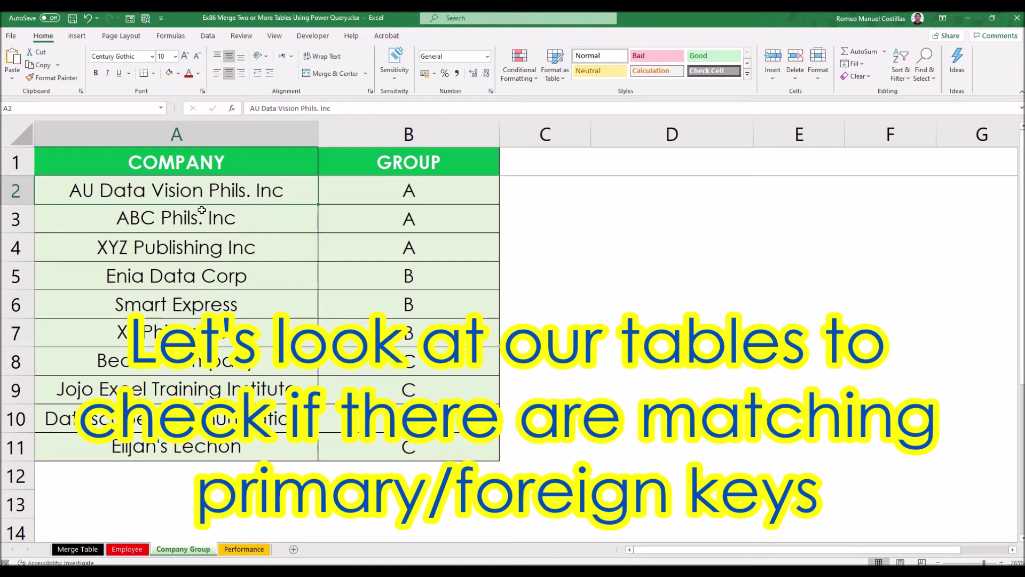
pyautogui.click(127, 549)
pyautogui.click(504, 158)
pyautogui.hotkey('ctrl', 'shift', 'Down')
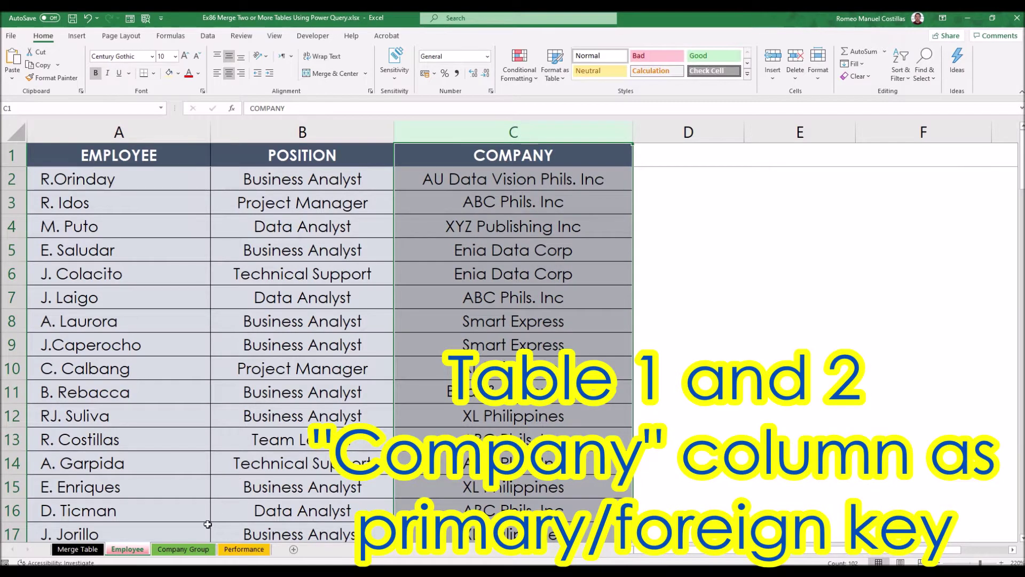
# Compare key columns: COMPANY on Company Group, Employee on Performance, EMPLOYEE on Employee.
pyautogui.click(189, 549)
pyautogui.click(245, 128)
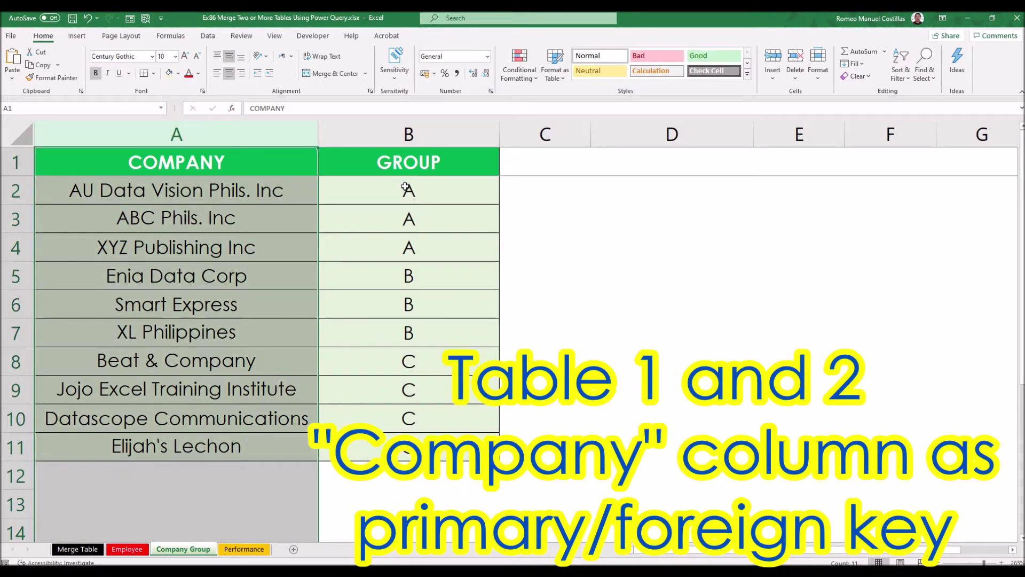
pyautogui.click(250, 551)
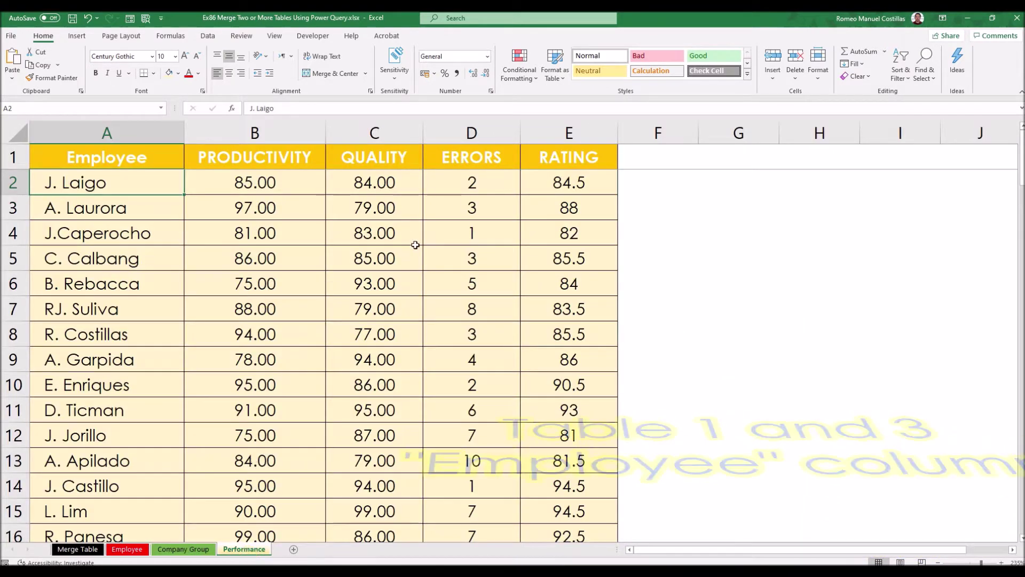
pyautogui.click(161, 127)
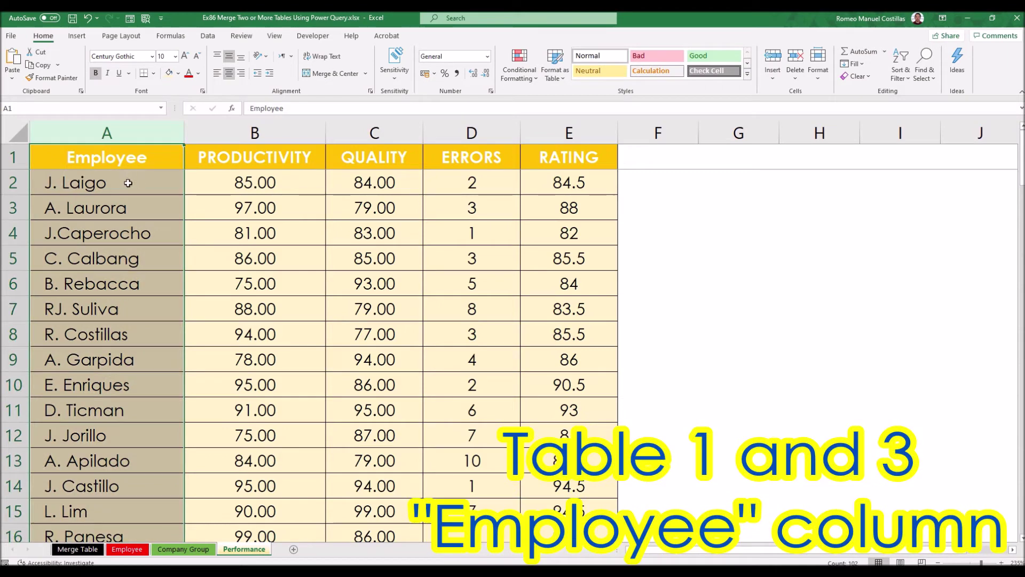
pyautogui.click(127, 549)
pyautogui.click(147, 129)
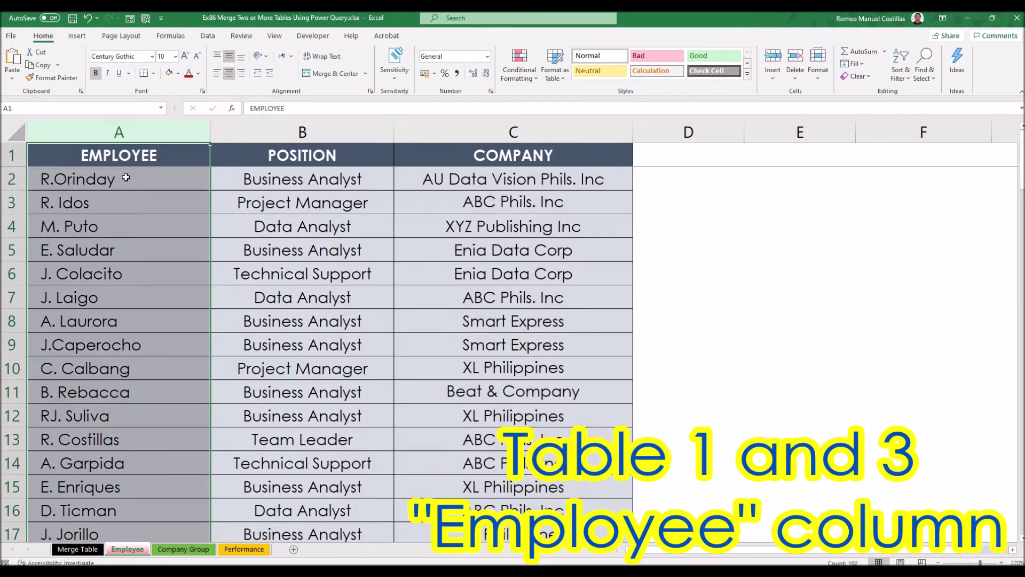
# Clear the column selections on the Performance, Company Group and Employee sheets, ending on Employee.
pyautogui.click(244, 549)
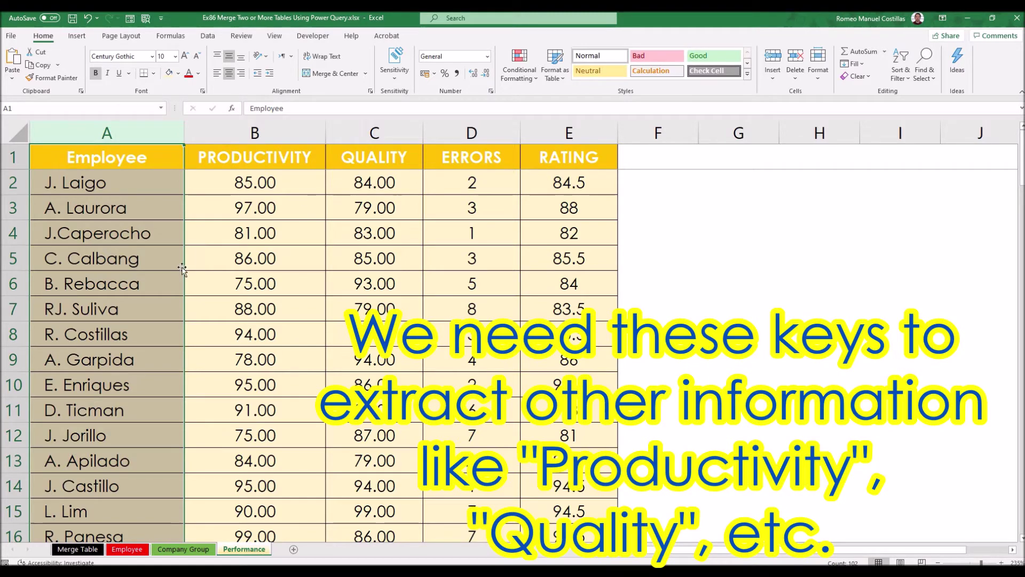
pyautogui.click(92, 180)
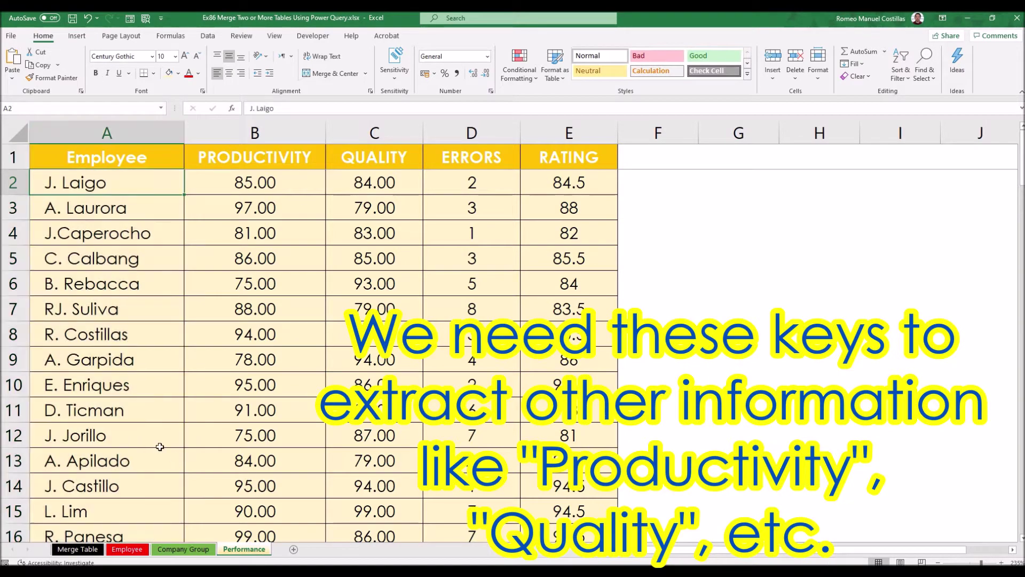
pyautogui.click(183, 549)
pyautogui.press('Down')
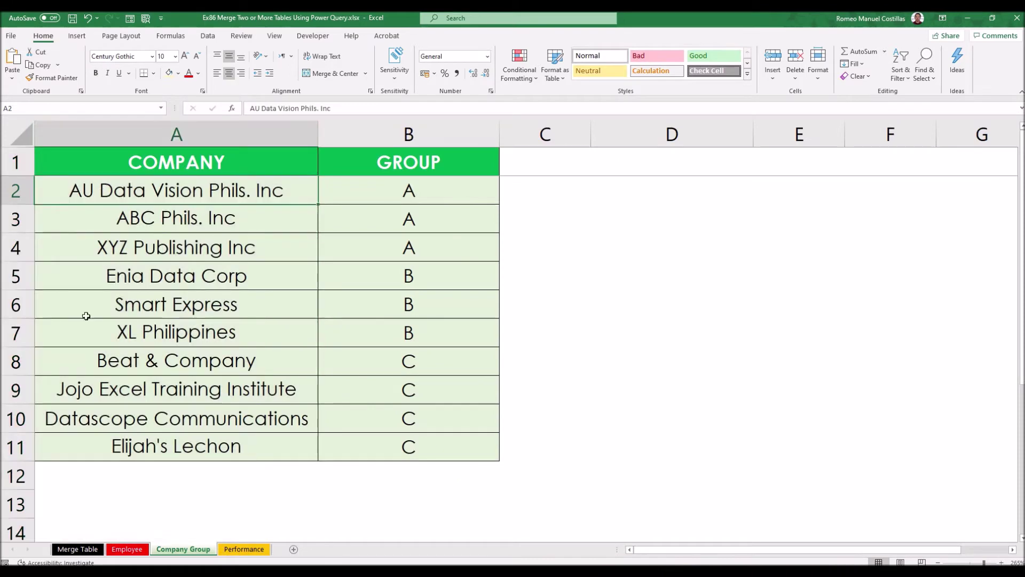
pyautogui.click(140, 548)
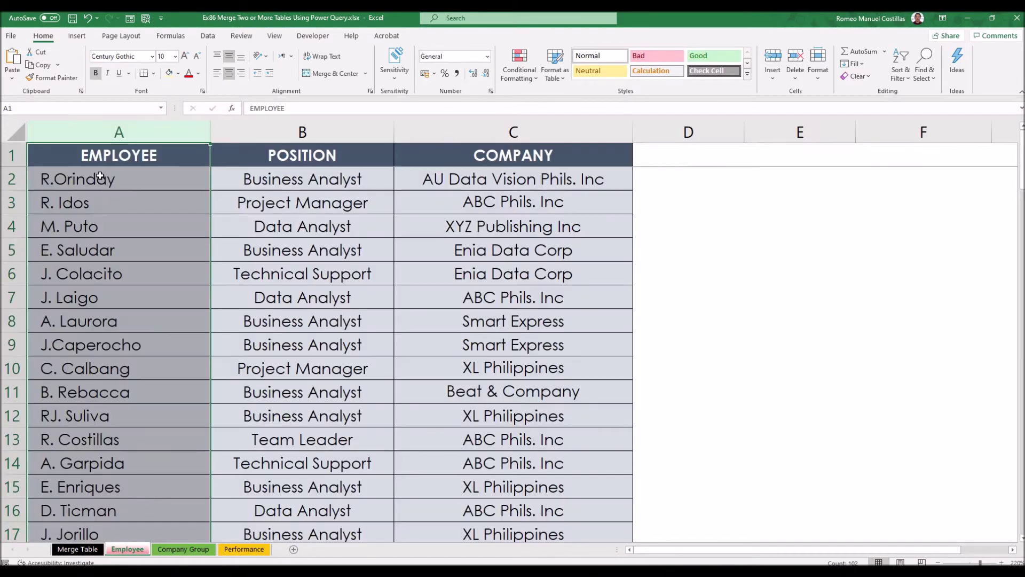
pyautogui.click(99, 177)
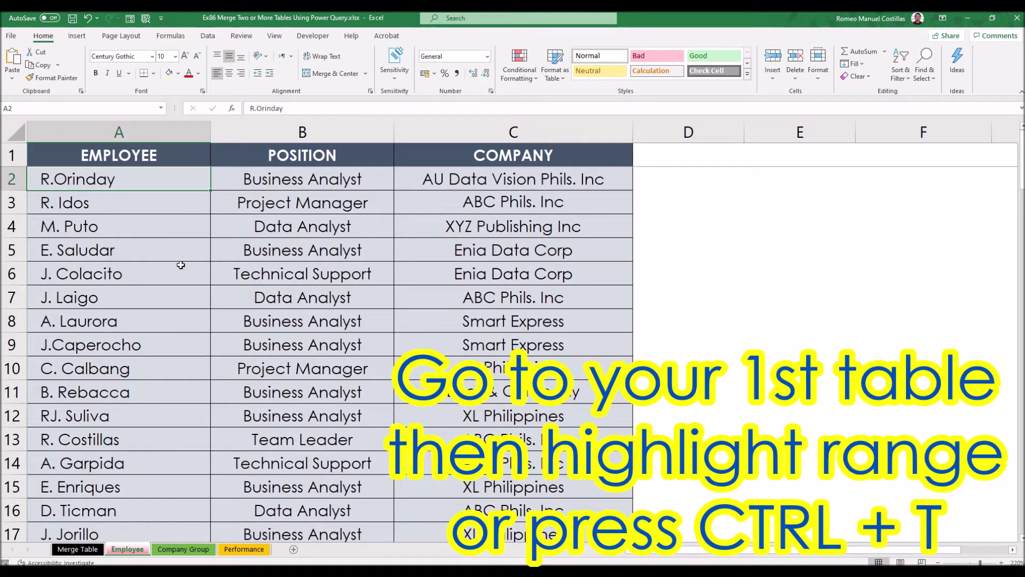
# Select the employee range A1:C102 and bring it into Power Query as a table with headers.
pyautogui.click(144, 157)
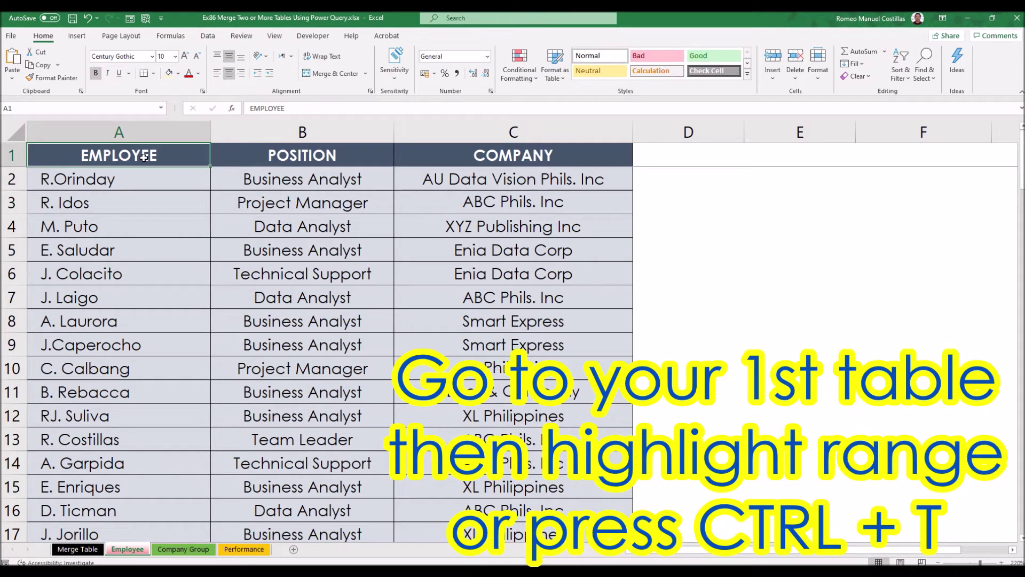
pyautogui.hotkey('ctrl', 'shift', 'Right')
pyautogui.hotkey('ctrl', 'shift', 'Down')
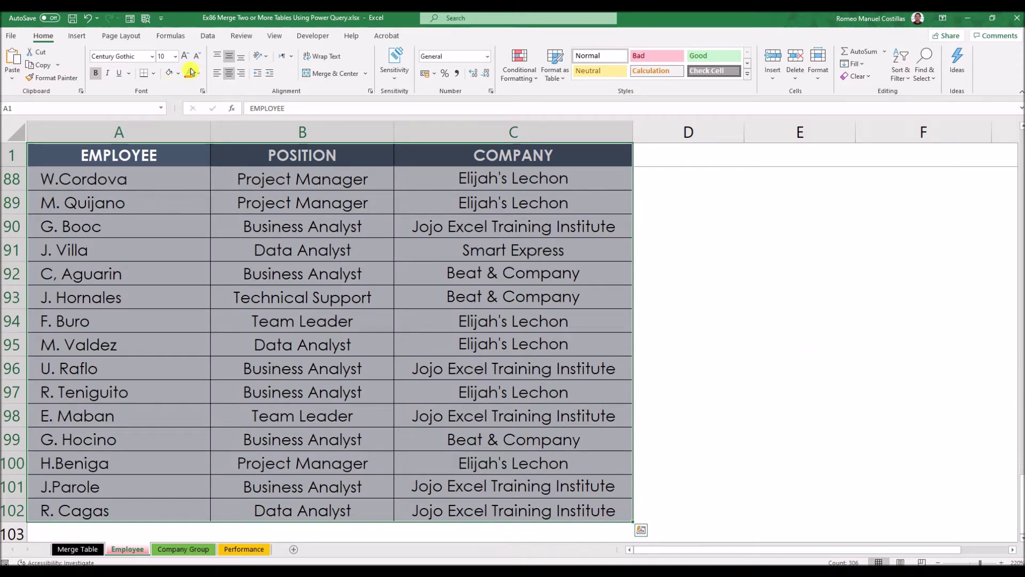
pyautogui.click(208, 36)
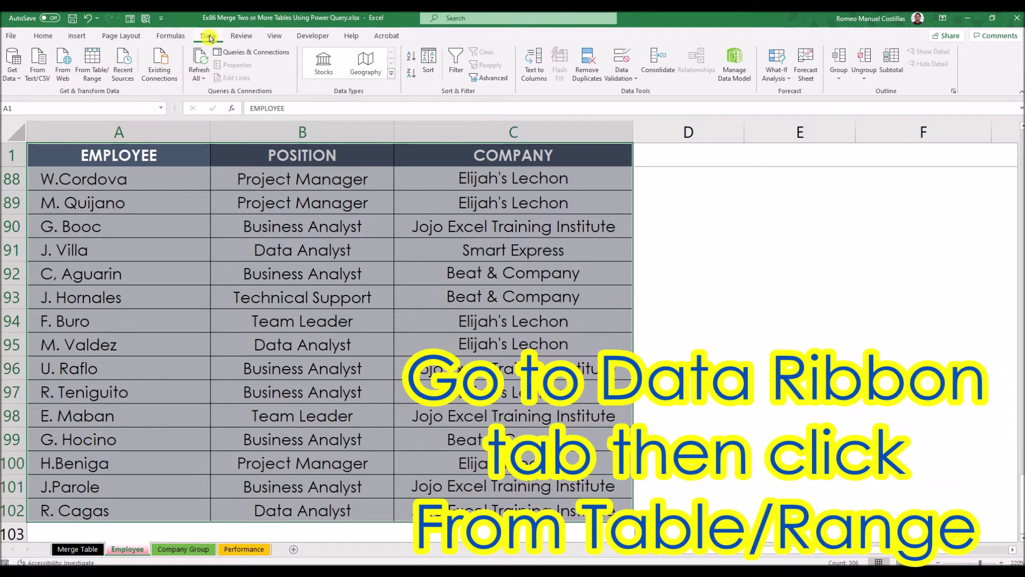
pyautogui.click(96, 75)
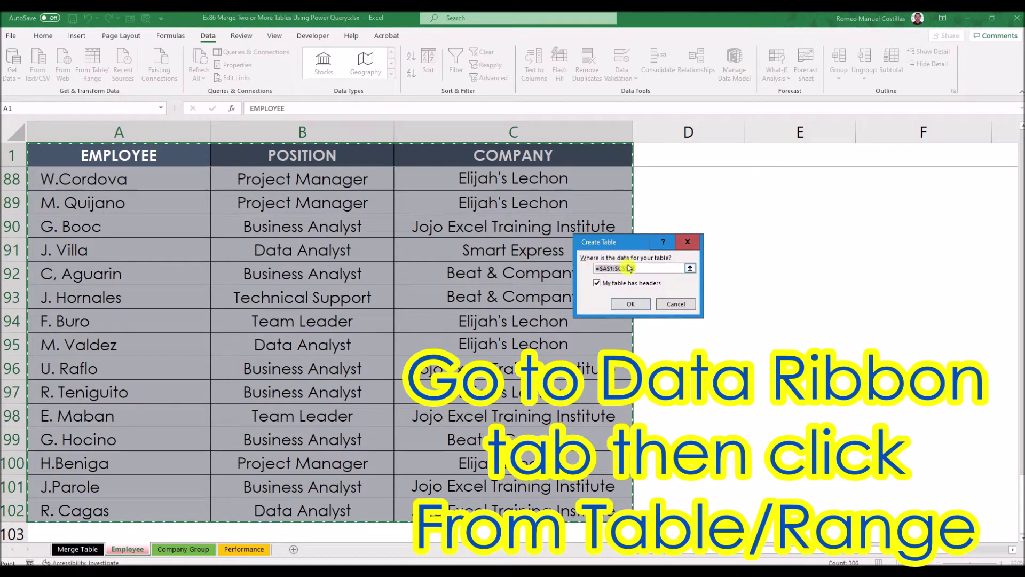
pyautogui.click(632, 303)
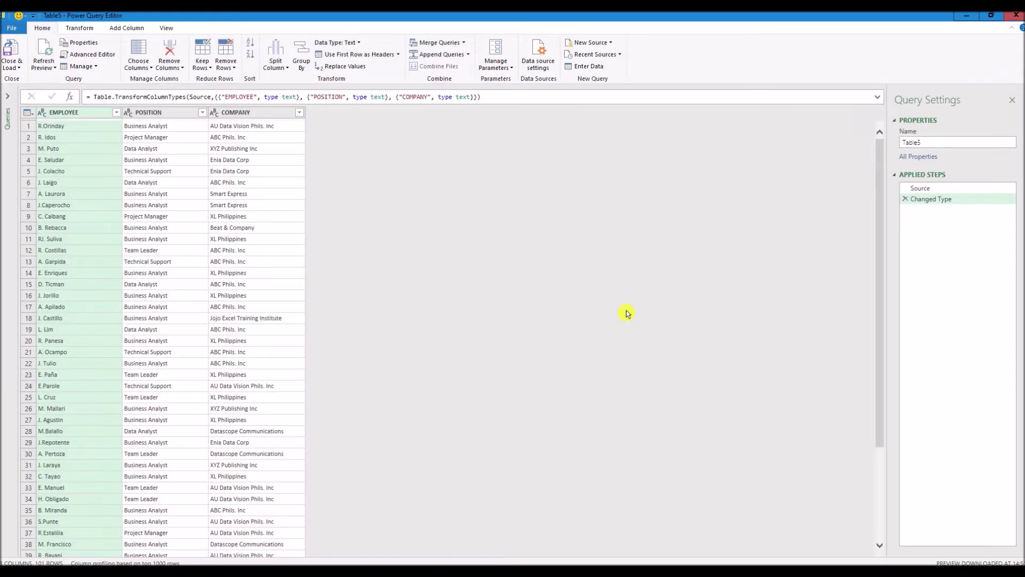
# Rename the Table5 query to employee_data in the Queries pane.
pyautogui.click(9, 100)
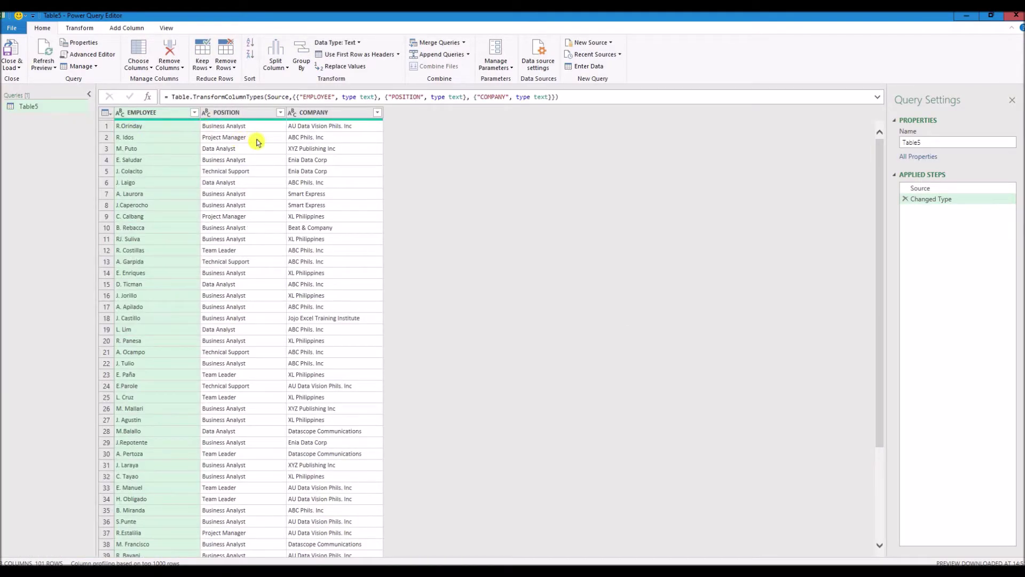
pyautogui.doubleClick(945, 143)
pyautogui.write('employee_data')
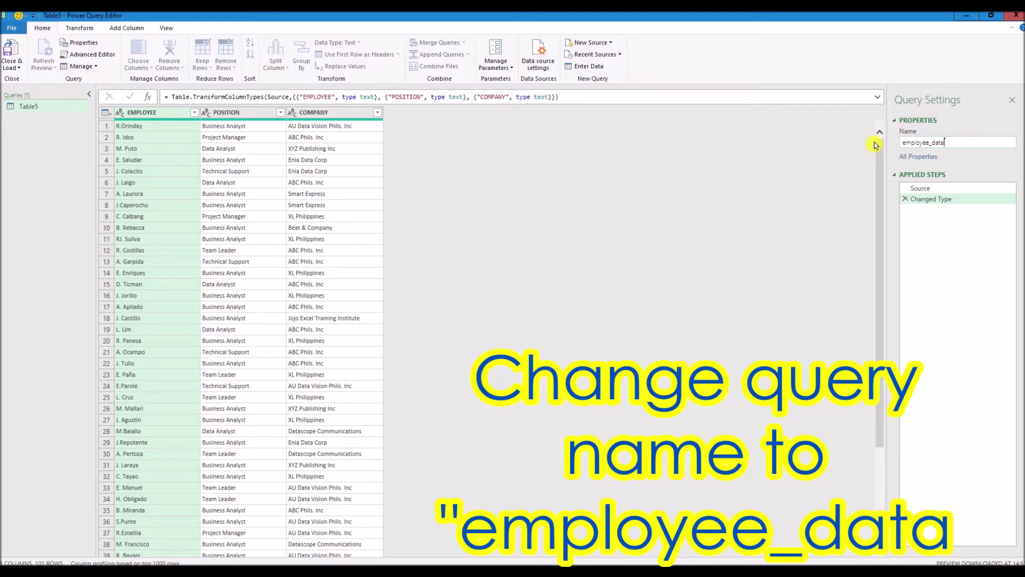
pyautogui.press('Return')
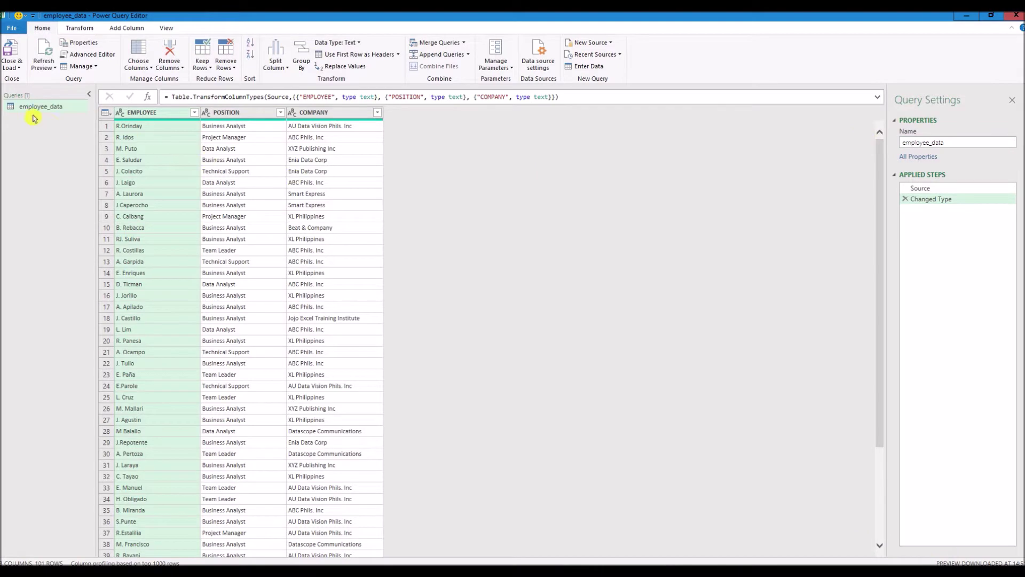
# Load employee_data back to Excel with Only Create Connection.
pyautogui.click(19, 68)
pyautogui.click(43, 90)
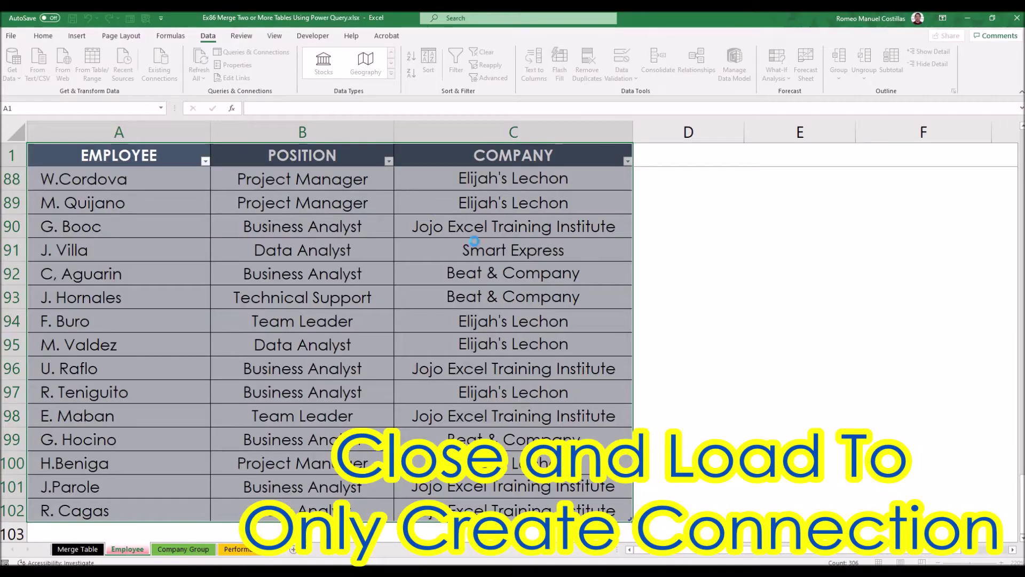
pyautogui.click(621, 266)
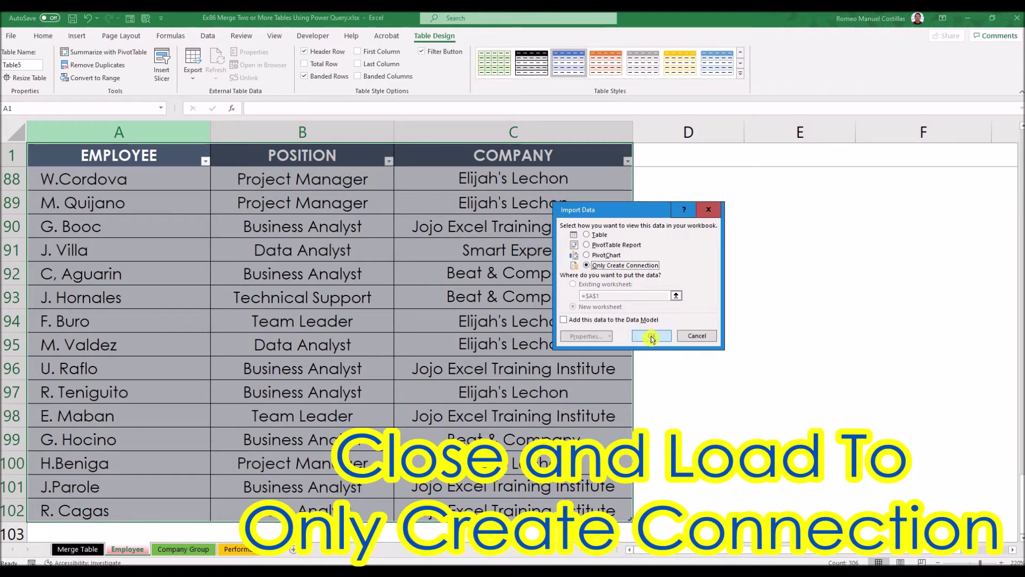
pyautogui.click(651, 337)
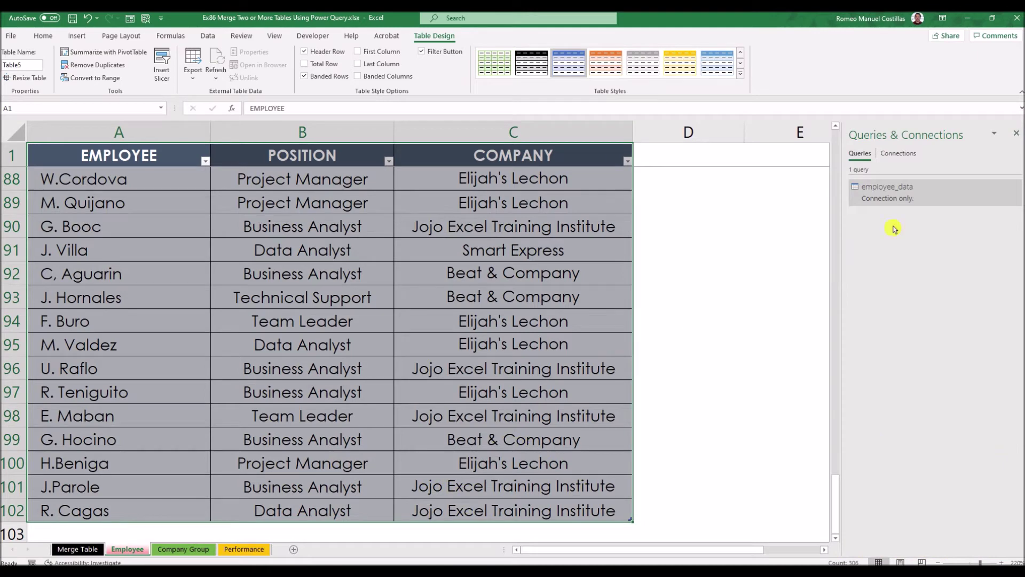
pyautogui.click(201, 550)
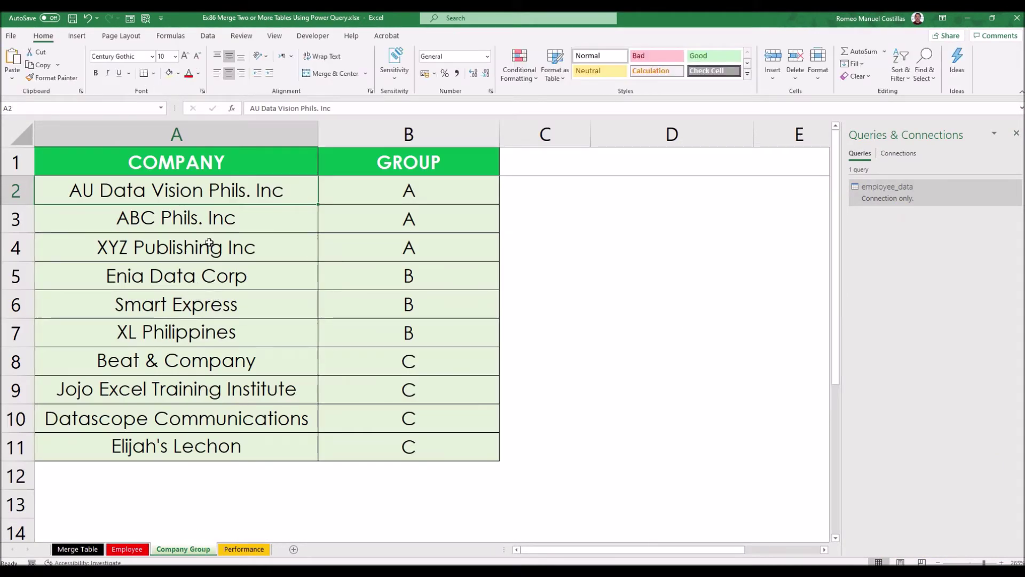
# Bring the Company Group table A1:B11 into Power Query as a table with headers.
pyautogui.moveTo(197, 158); pyautogui.dragTo(383, 433)
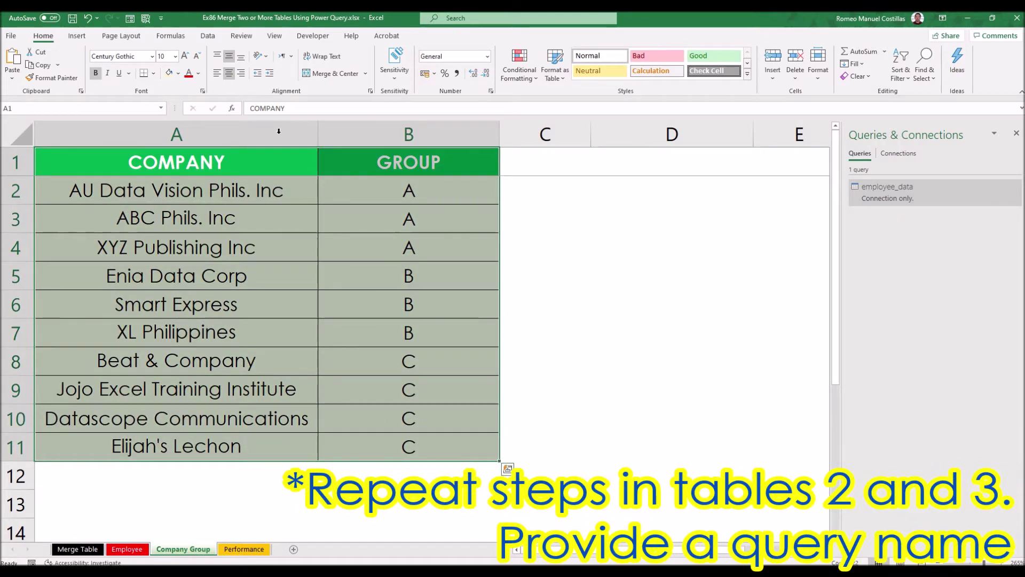
pyautogui.click(207, 36)
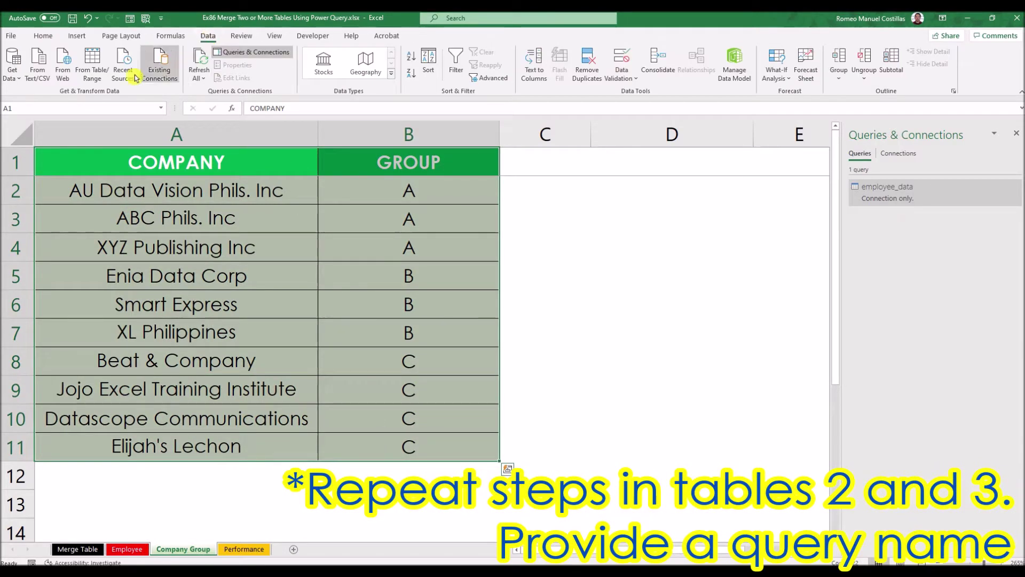
pyautogui.click(92, 63)
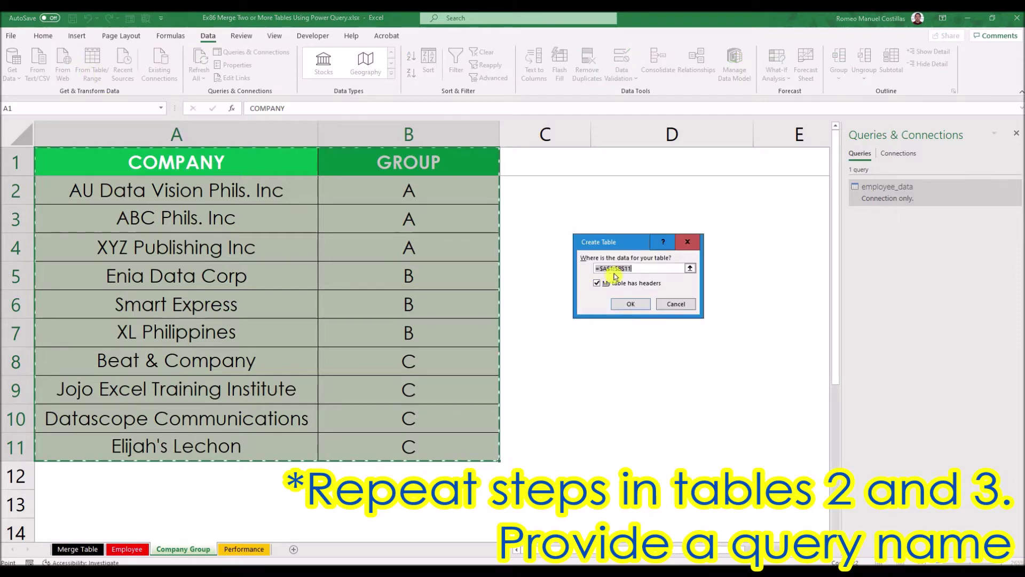
pyautogui.click(635, 304)
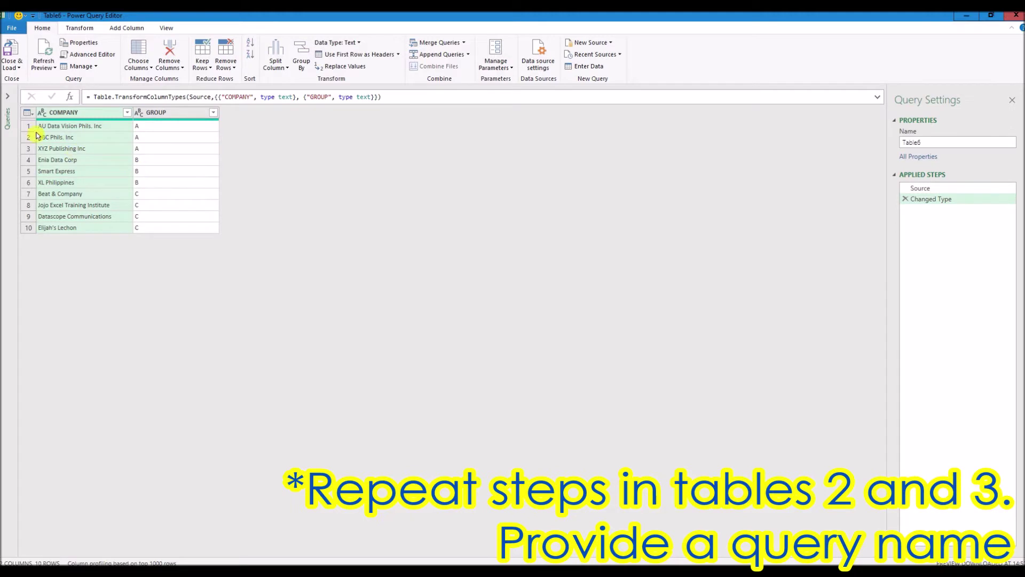
# Rename the Table6 query to group and load it as connection only.
pyautogui.click(10, 100)
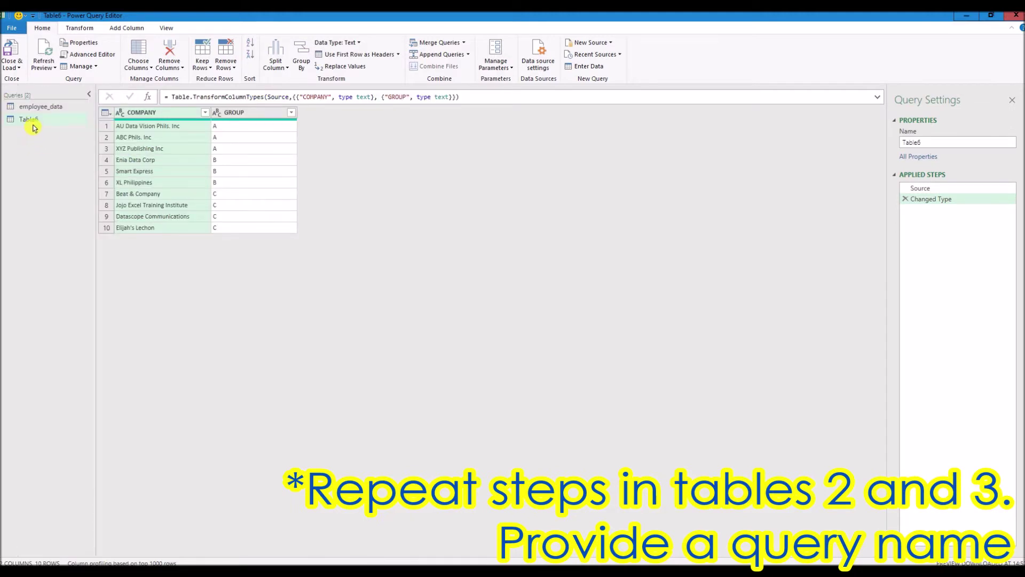
pyautogui.doubleClick(33, 121)
pyautogui.write('group')
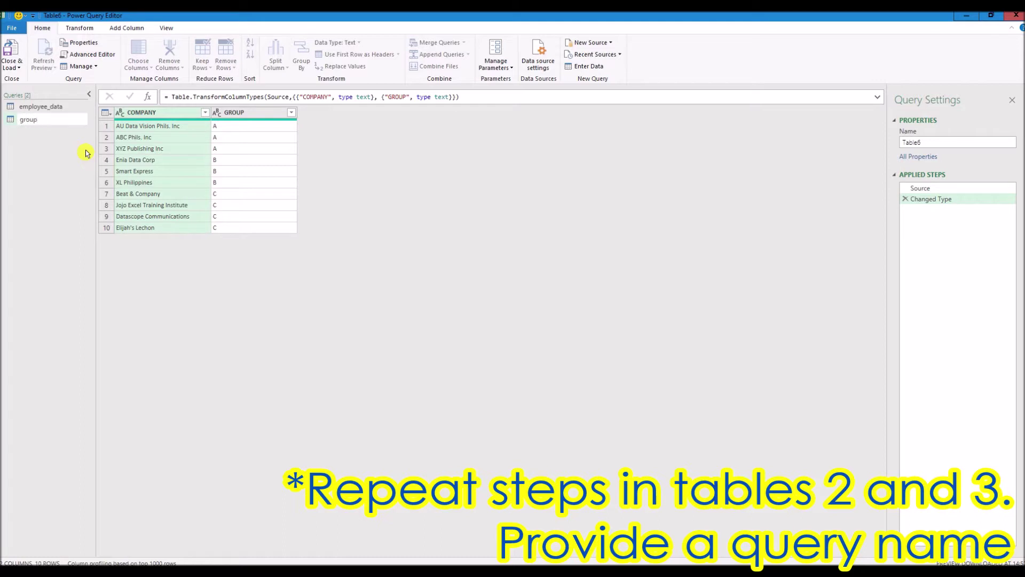
pyautogui.press('Return')
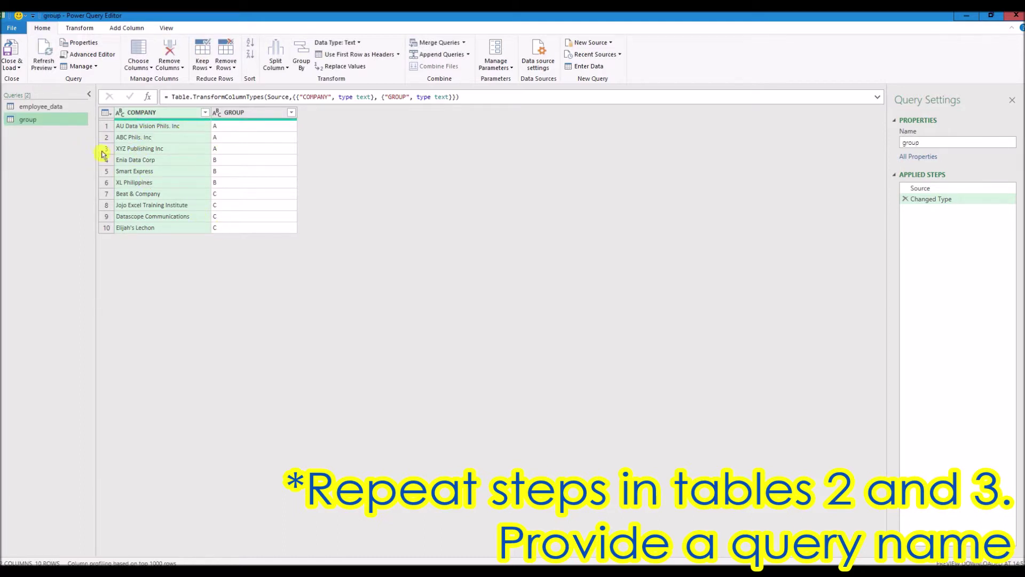
pyautogui.click(11, 67)
pyautogui.click(47, 94)
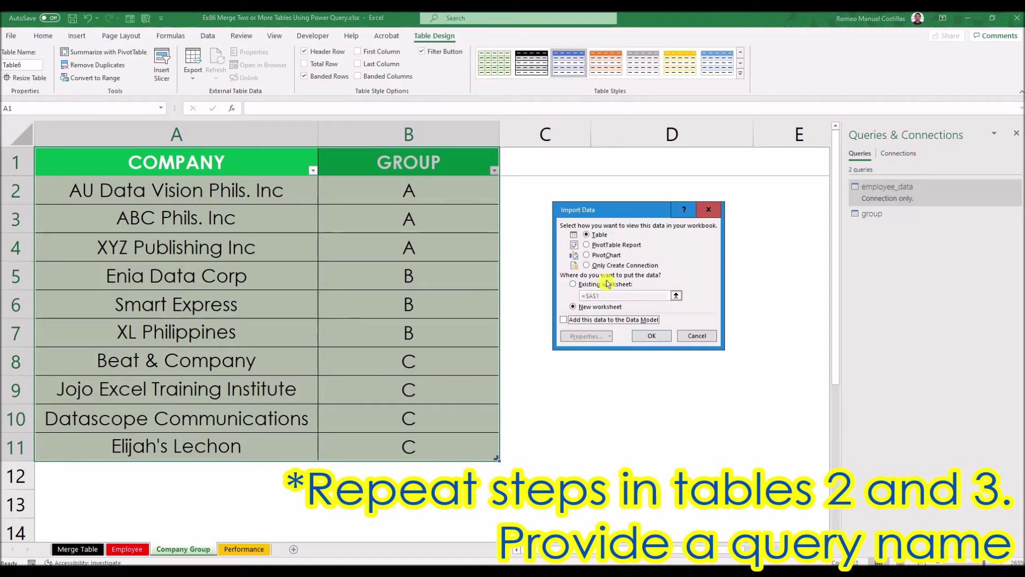
pyautogui.click(614, 267)
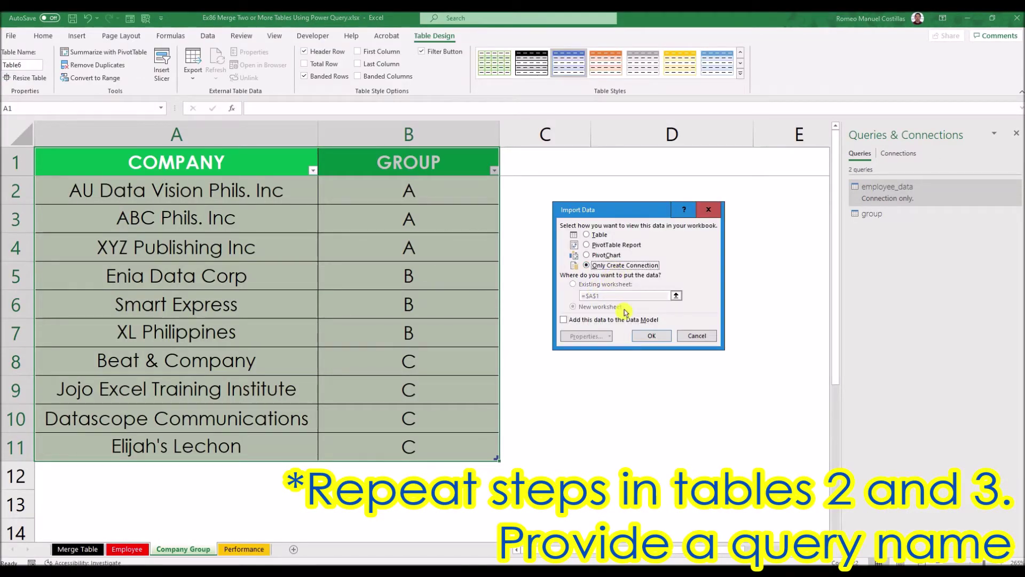
pyautogui.click(650, 336)
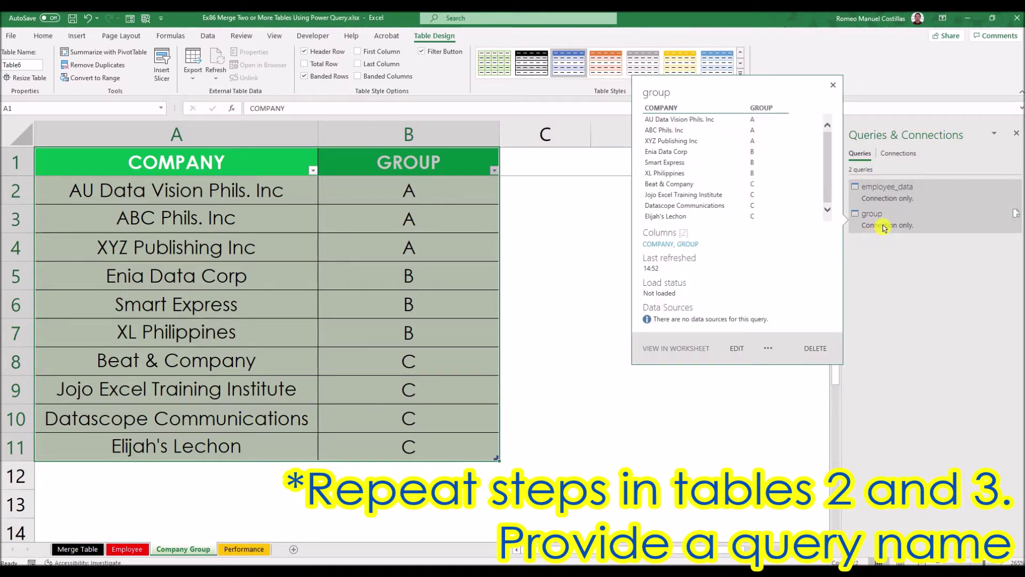
pyautogui.click(243, 549)
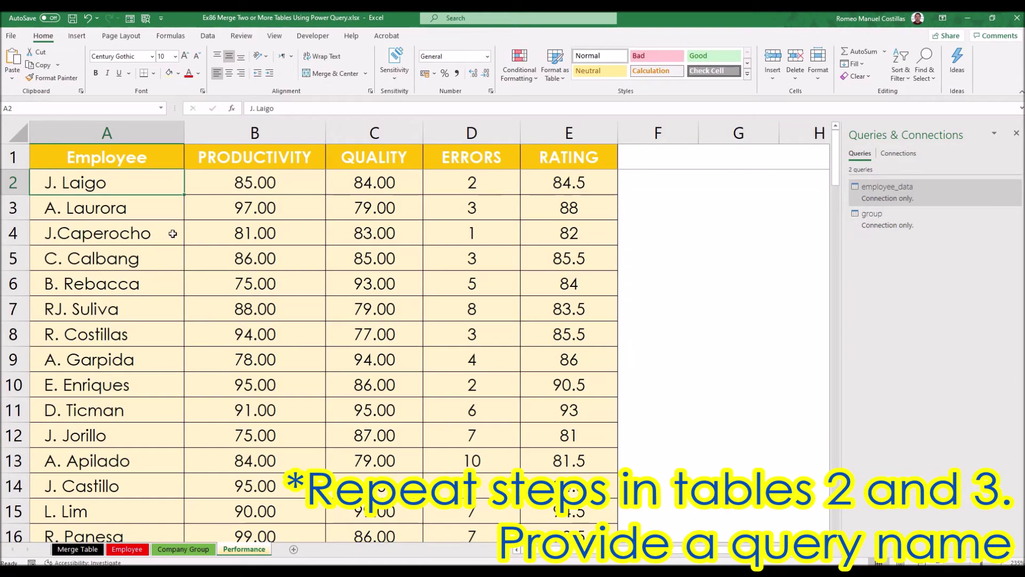
# Select the whole Performance table and bring it into Power Query with headers.
pyautogui.click(138, 160)
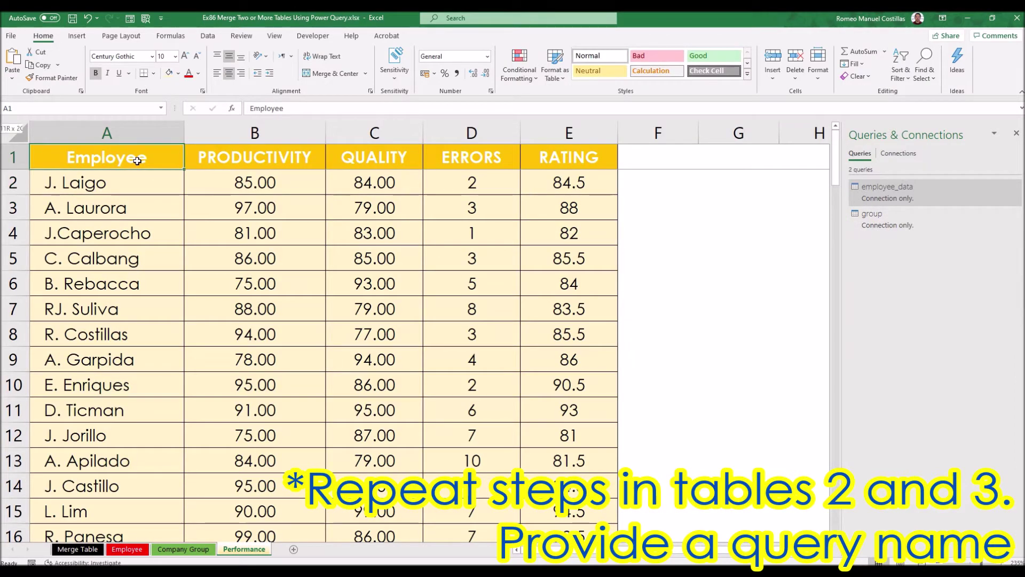
pyautogui.hotkey('ctrl', 'shift', 'End')
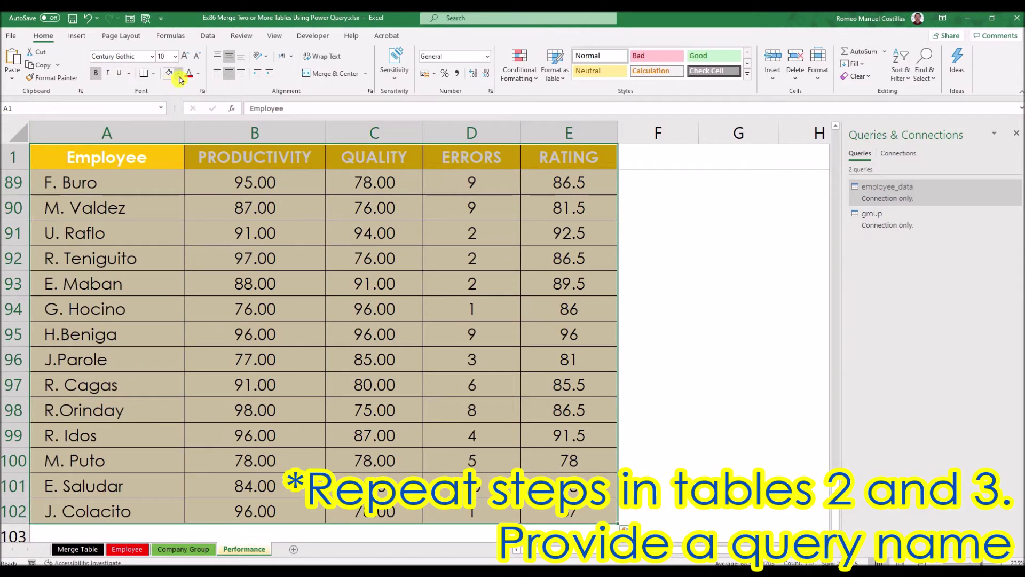
pyautogui.click(208, 36)
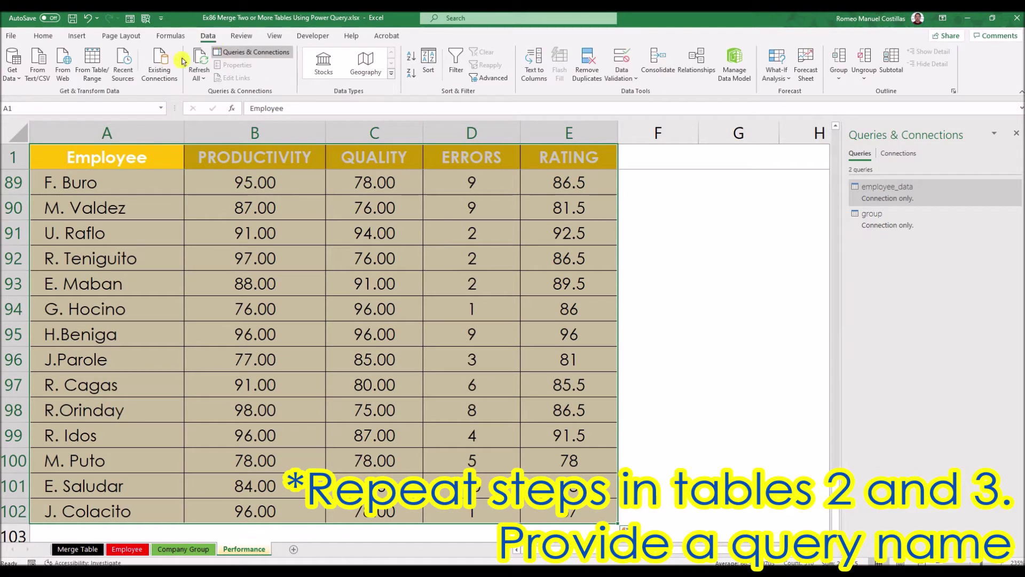
pyautogui.click(92, 67)
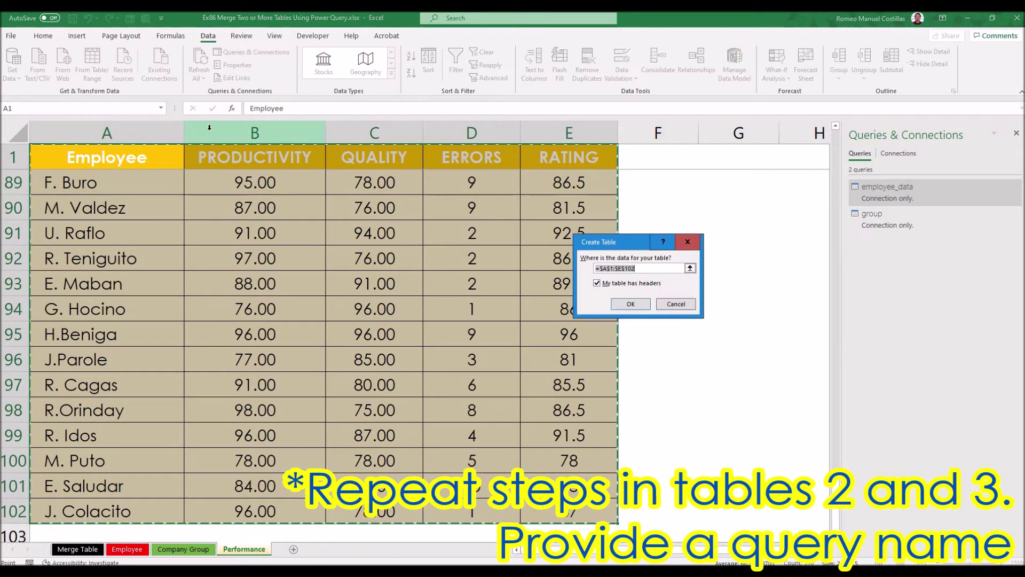
pyautogui.click(631, 304)
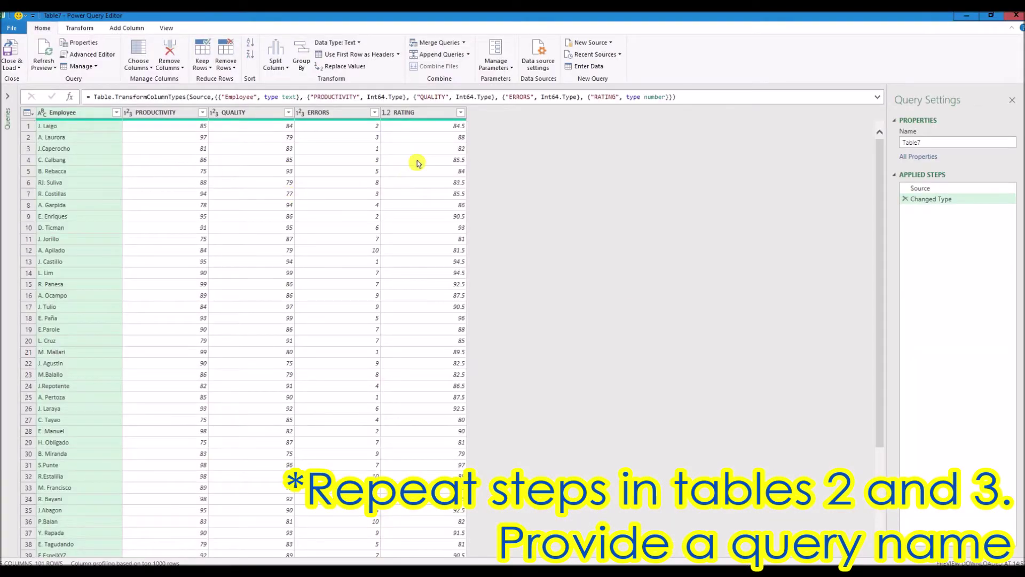
# Rename the Table7 query to performance and load it as connection only.
pyautogui.click(9, 100)
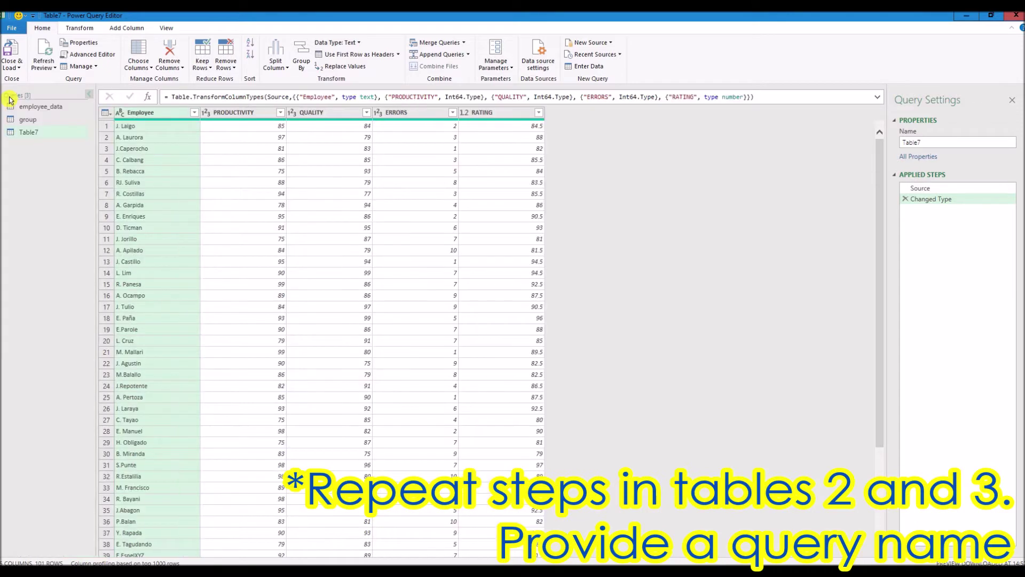
pyautogui.doubleClick(32, 133)
pyautogui.write('performance')
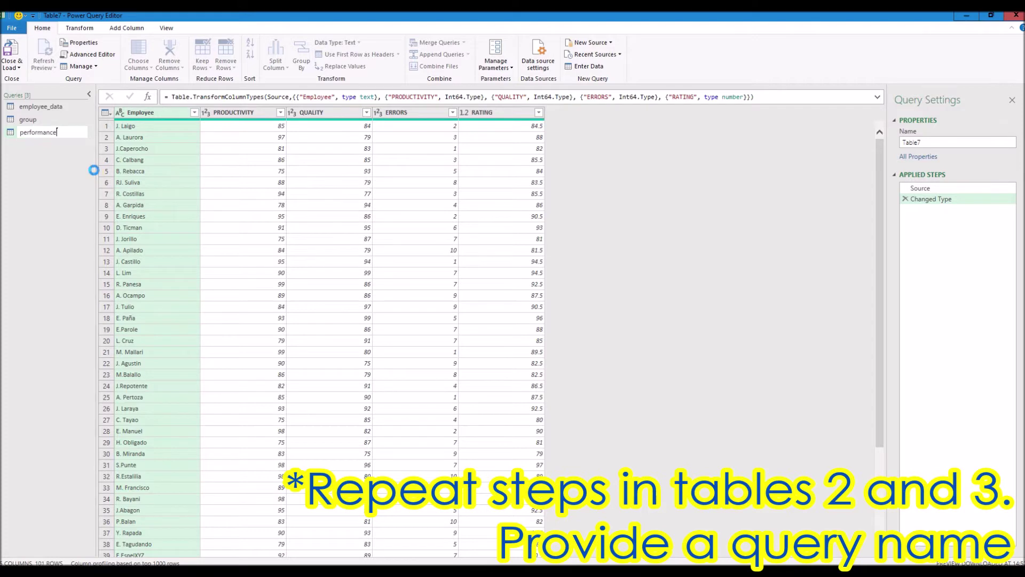
pyautogui.press('Return')
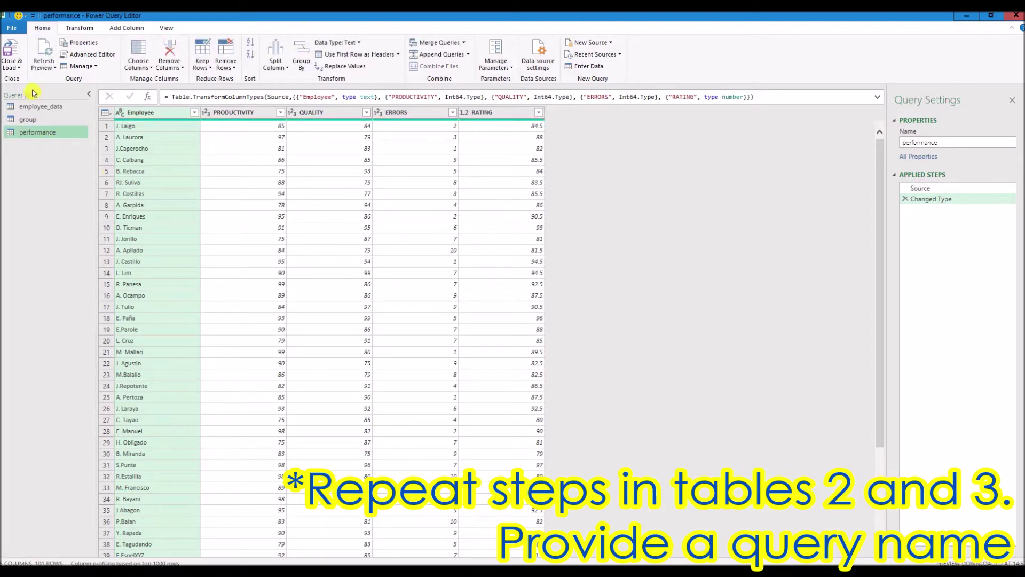
pyautogui.click(12, 64)
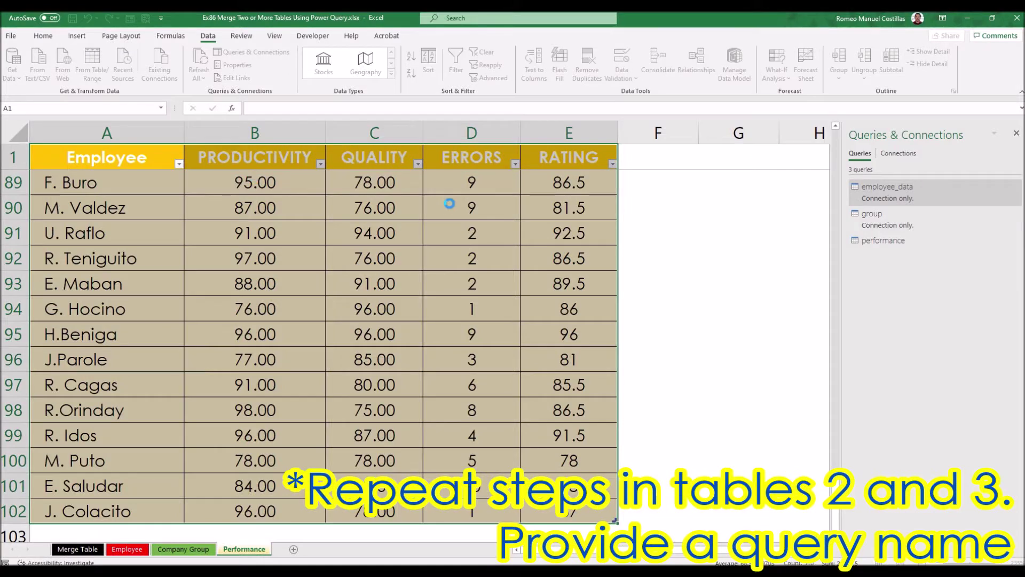
pyautogui.click(625, 265)
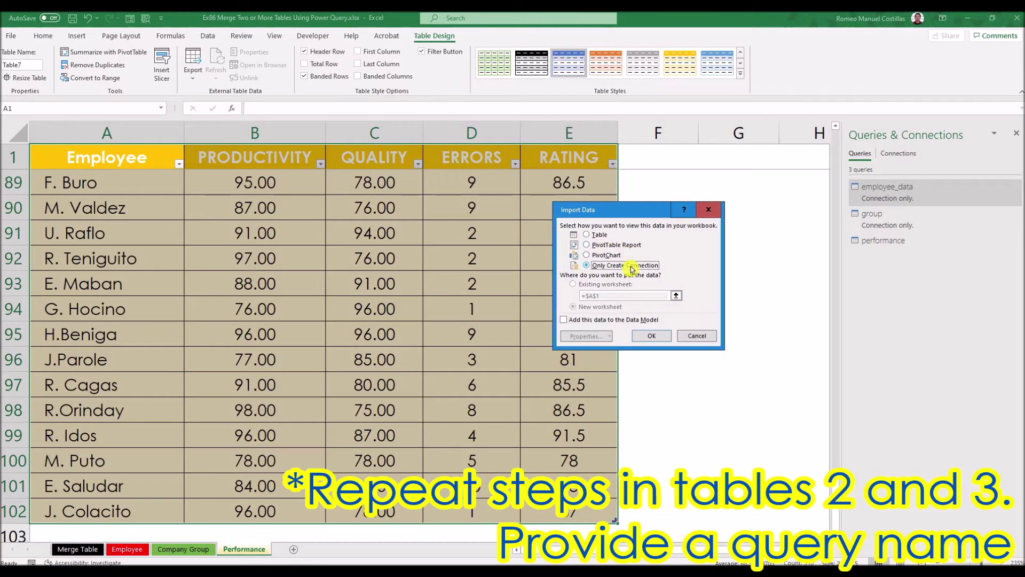
pyautogui.click(652, 335)
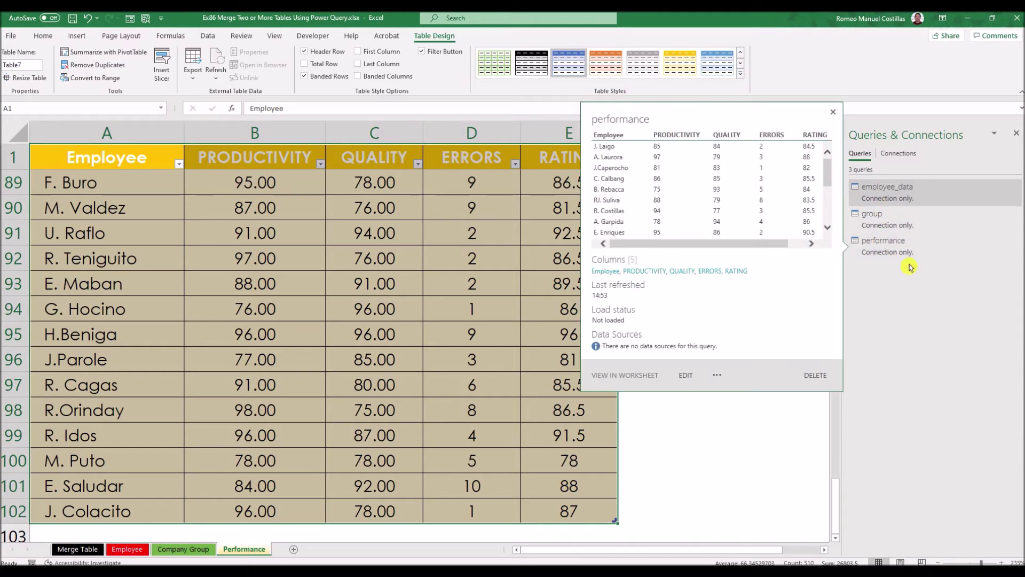
pyautogui.moveTo(883, 245)
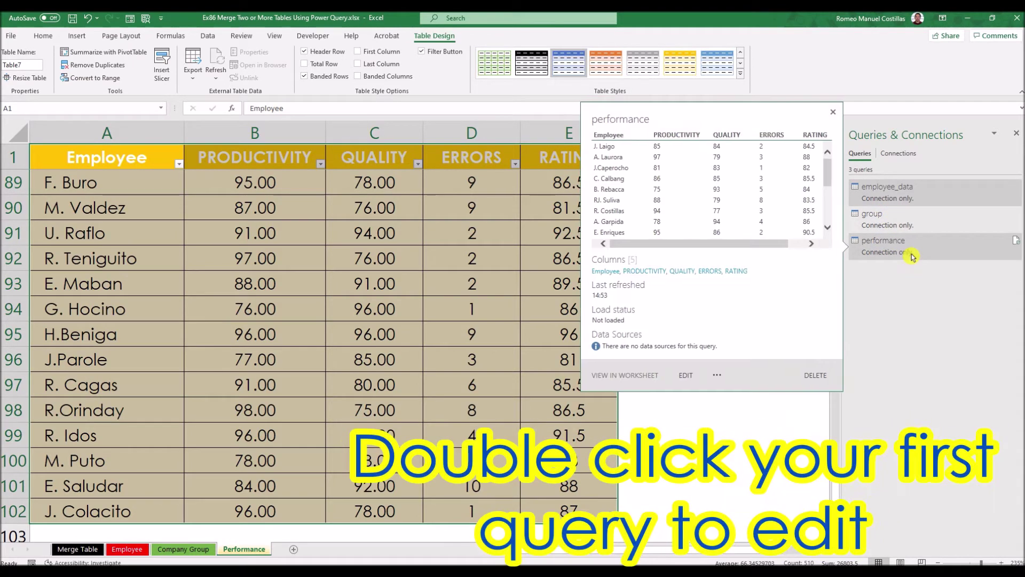
# Reopen employee_data in the Power Query Editor and start Merge Queries as New.
pyautogui.doubleClick(903, 201)
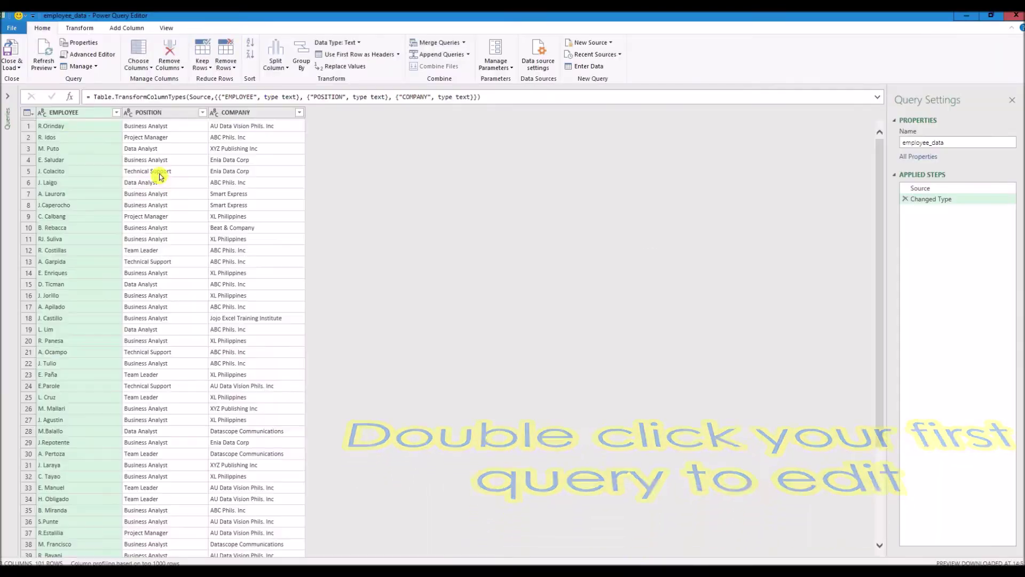
pyautogui.click(9, 97)
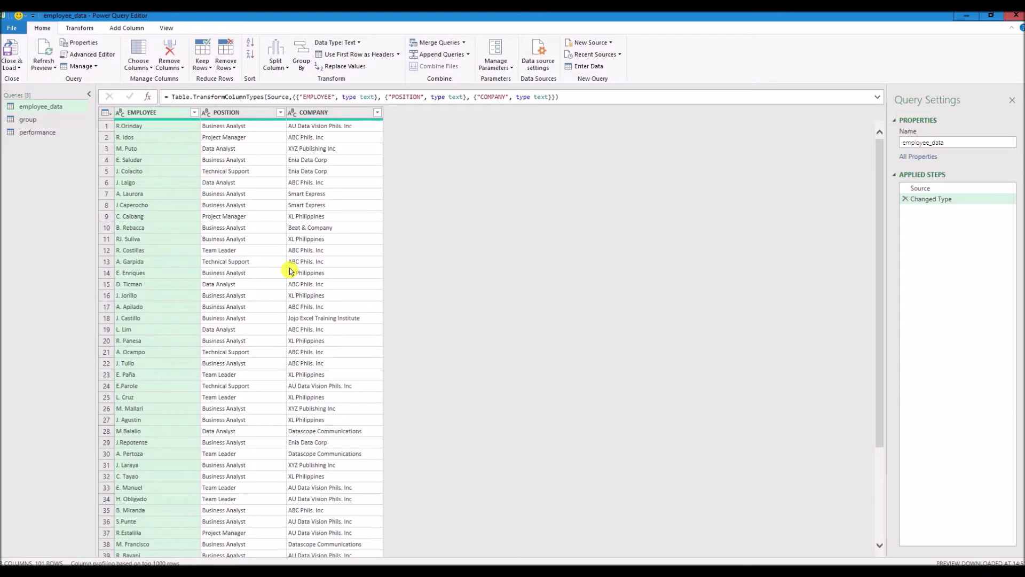
pyautogui.scroll(2, 290, 271)
pyautogui.scroll(3, 290, 271)
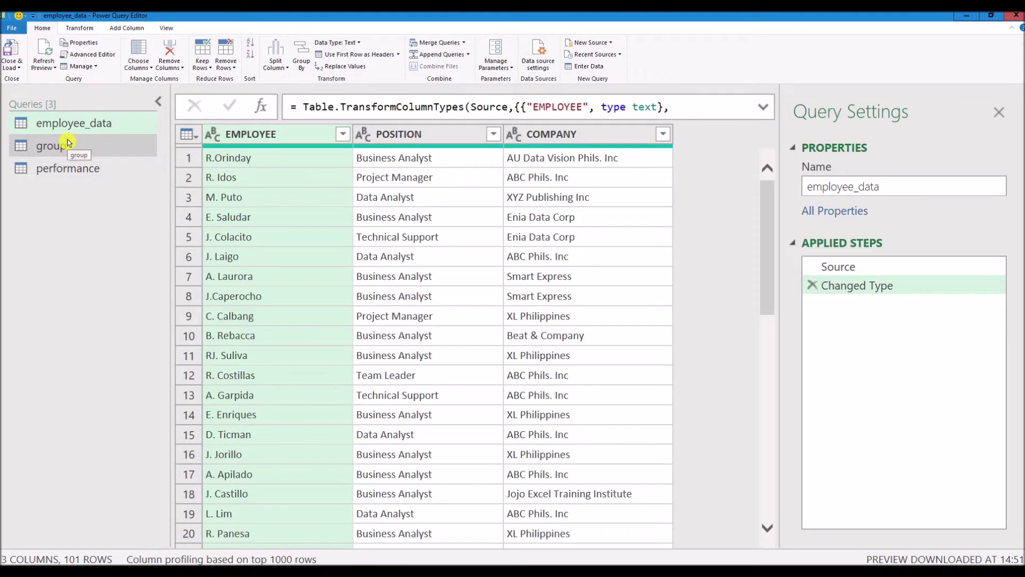
pyautogui.rightClick(88, 225)
pyautogui.moveTo(85, 184)
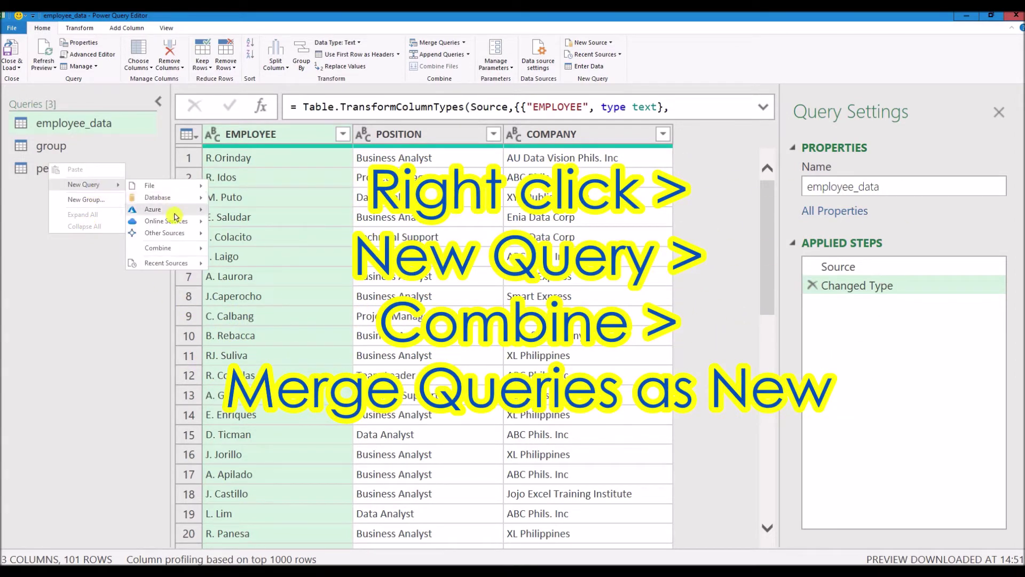
pyautogui.moveTo(158, 248)
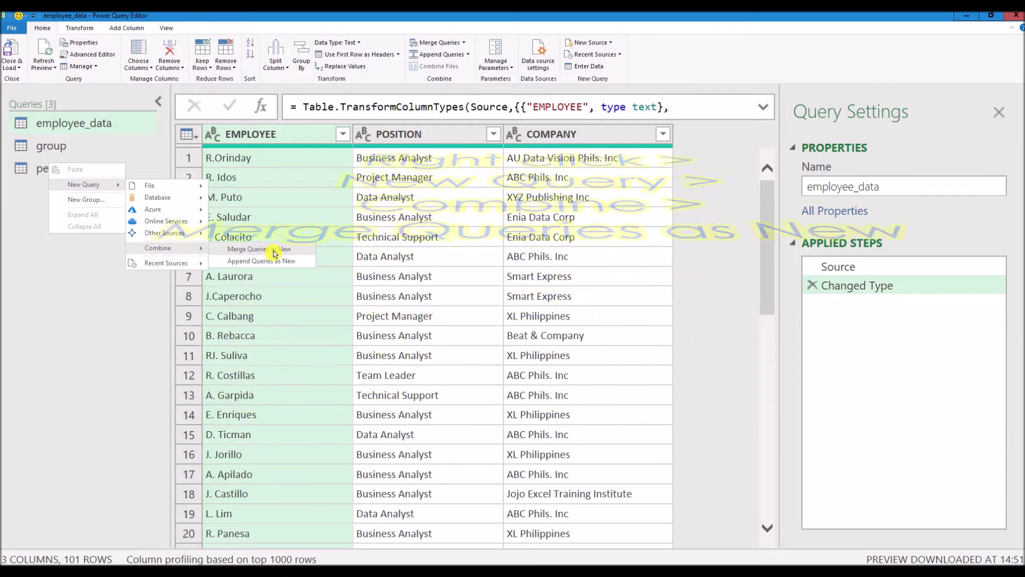
pyautogui.click(274, 253)
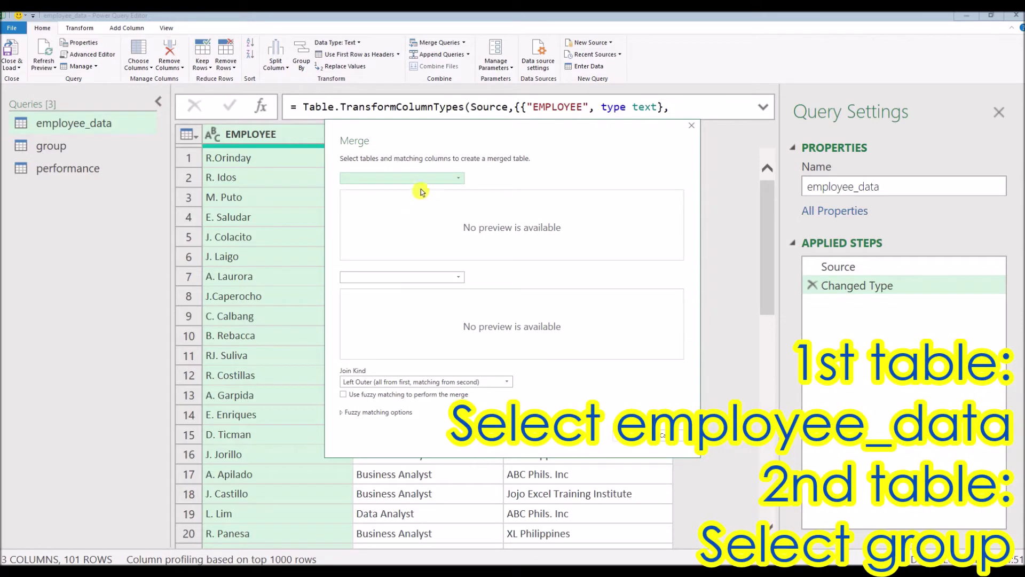
# Merge employee_data with group, matching their COMPANY columns, into a new Merge1 query.
pyautogui.click(428, 178)
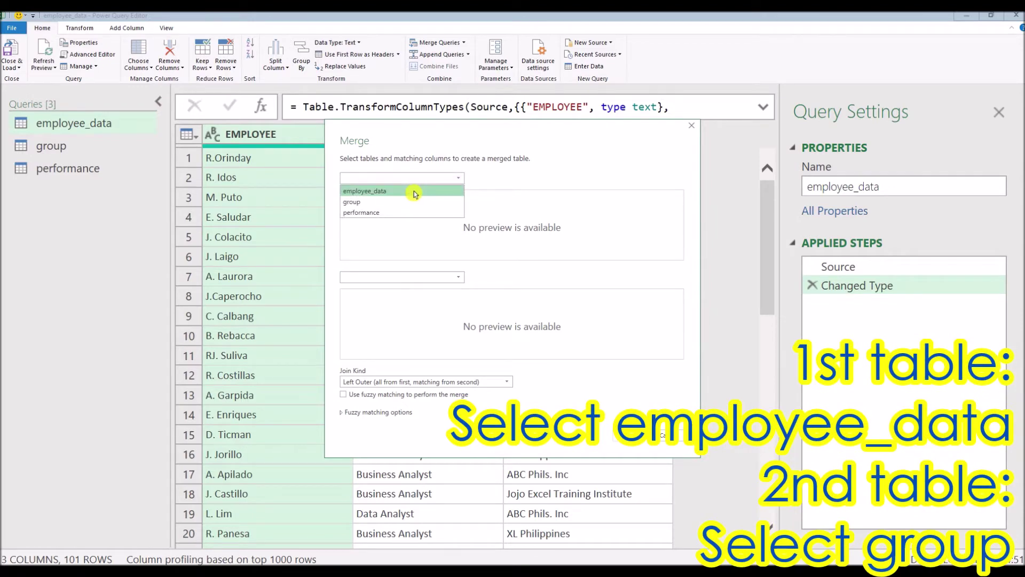
pyautogui.click(415, 193)
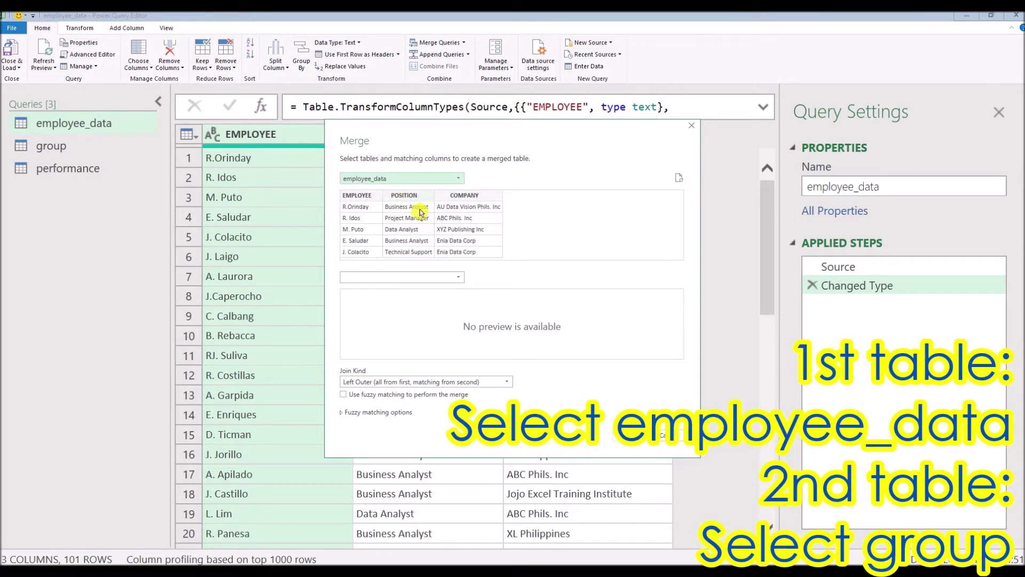
pyautogui.click(417, 277)
pyautogui.click(407, 296)
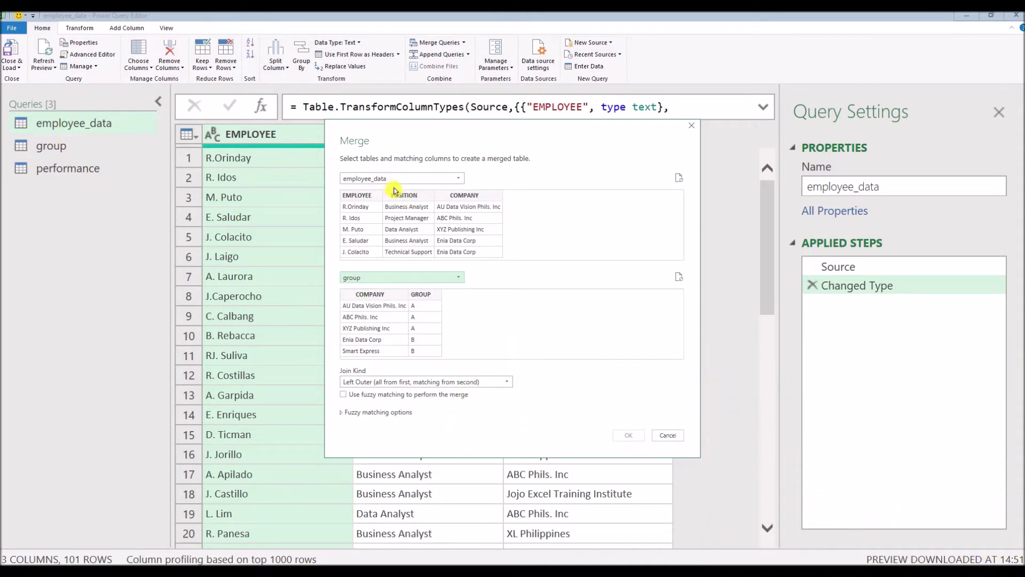
pyautogui.click(475, 200)
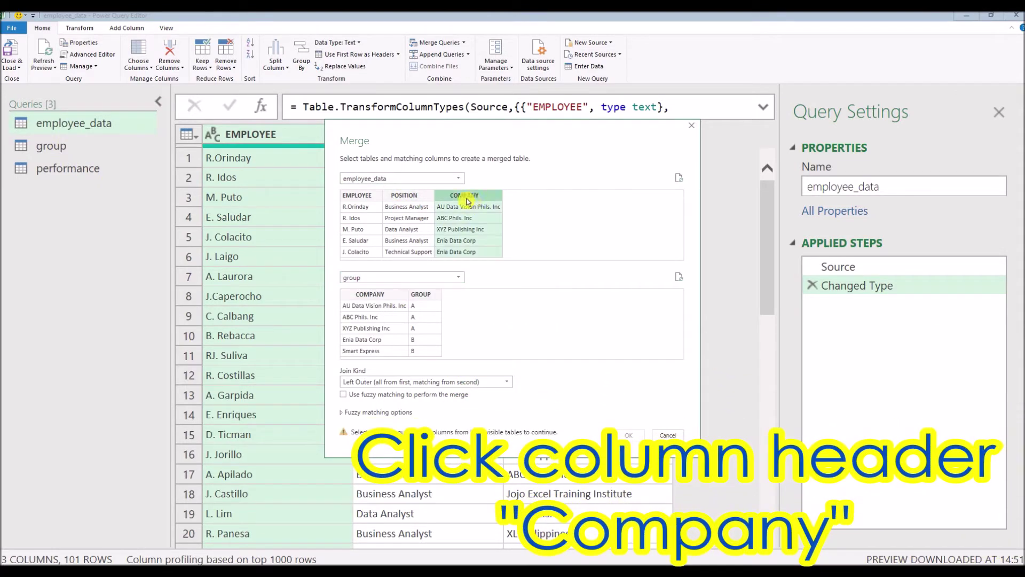
pyautogui.click(379, 295)
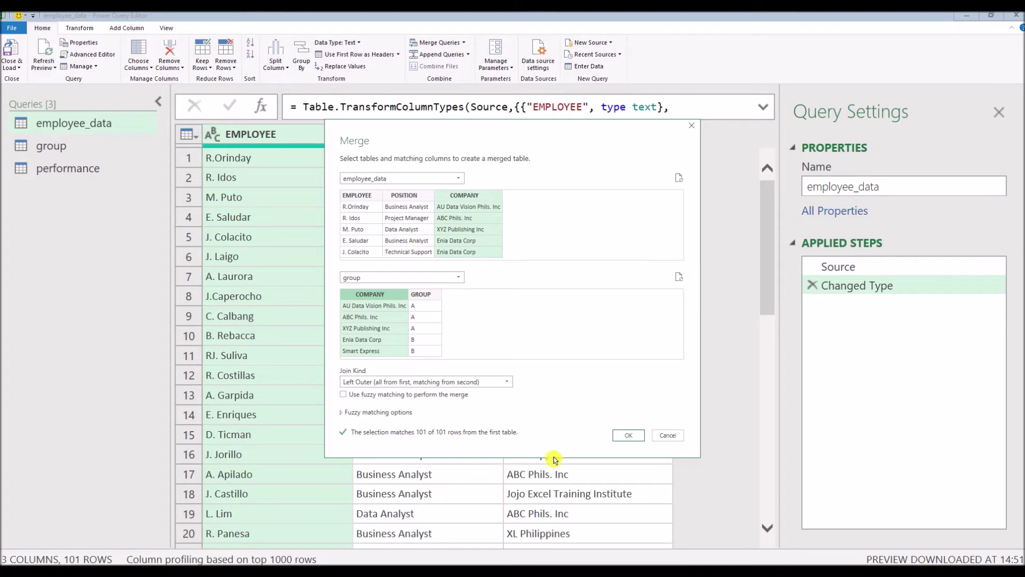
pyautogui.click(628, 436)
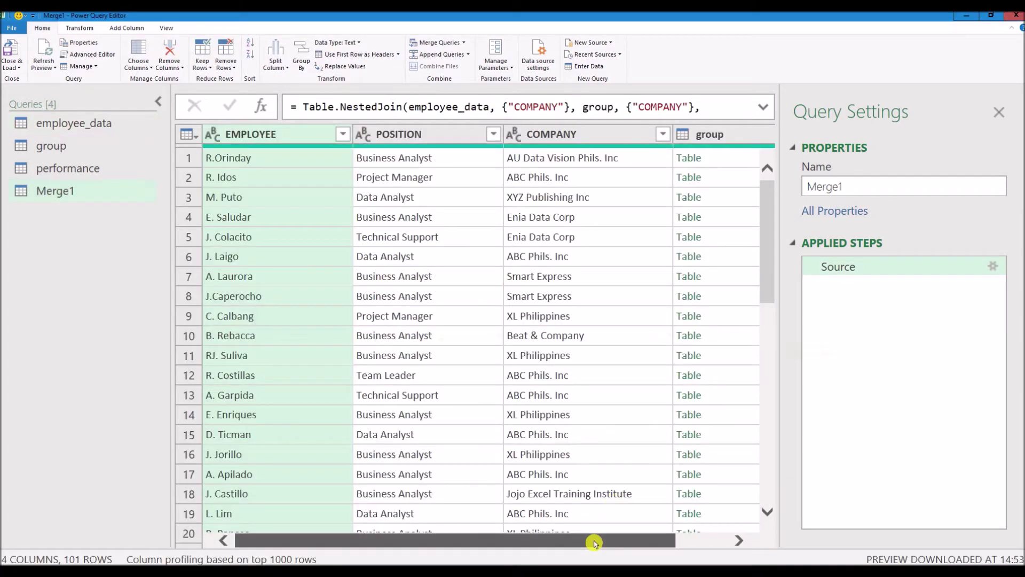
# Expand the group column to add only its GROUP values, leaving out COMPANY.
pyautogui.moveTo(592, 541); pyautogui.dragTo(644, 541)
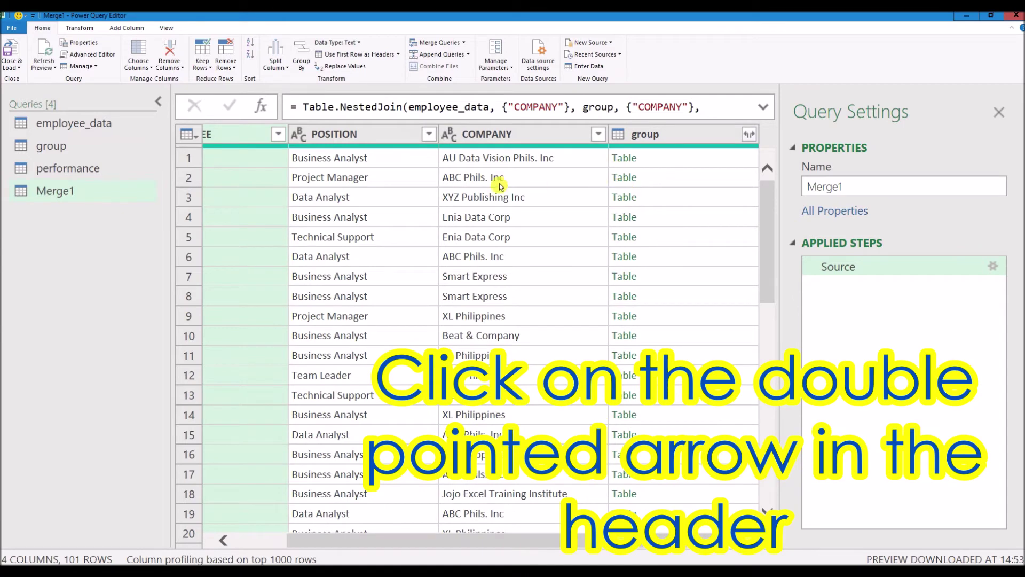
pyautogui.click(749, 136)
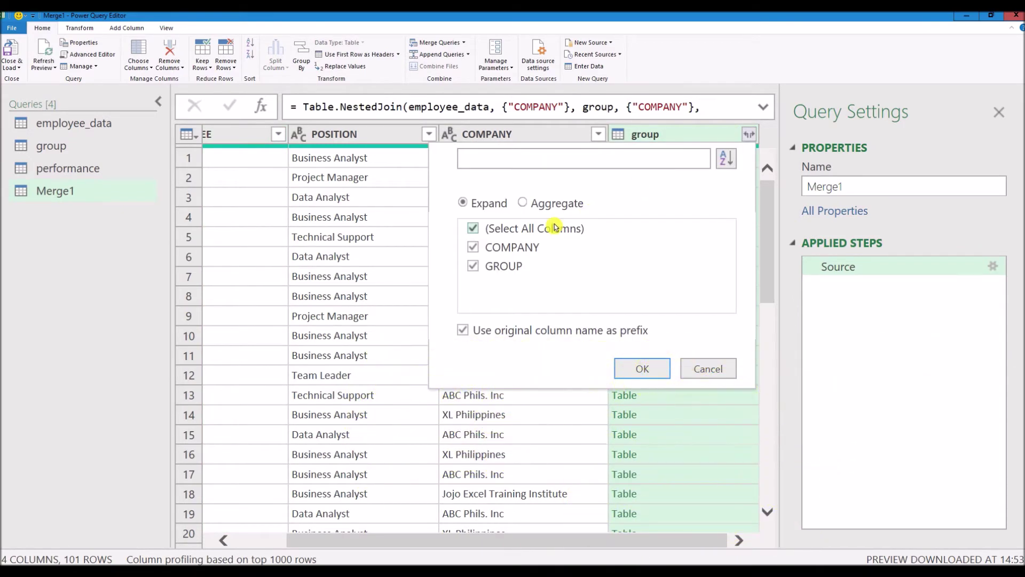
pyautogui.click(496, 248)
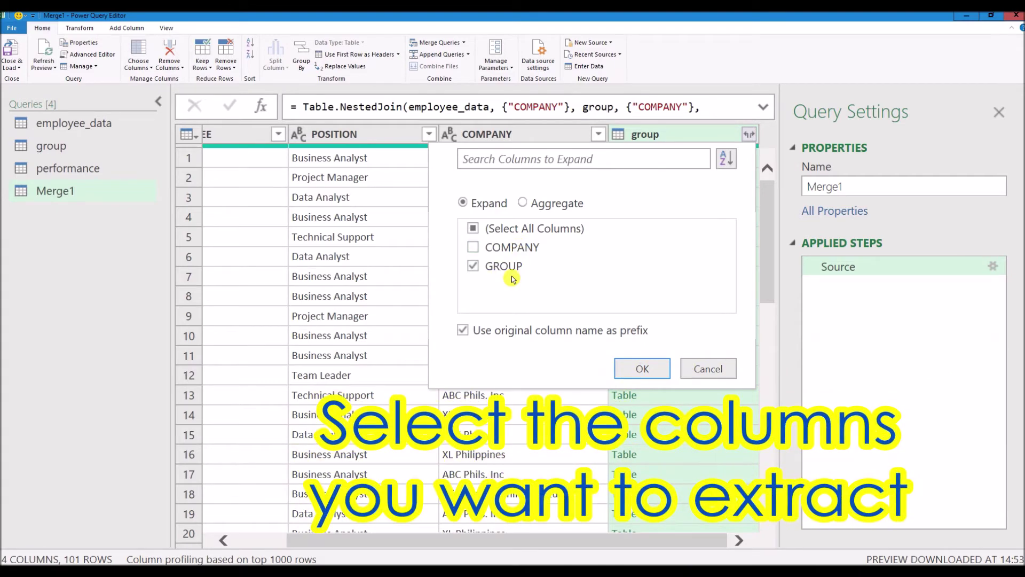
pyautogui.click(641, 368)
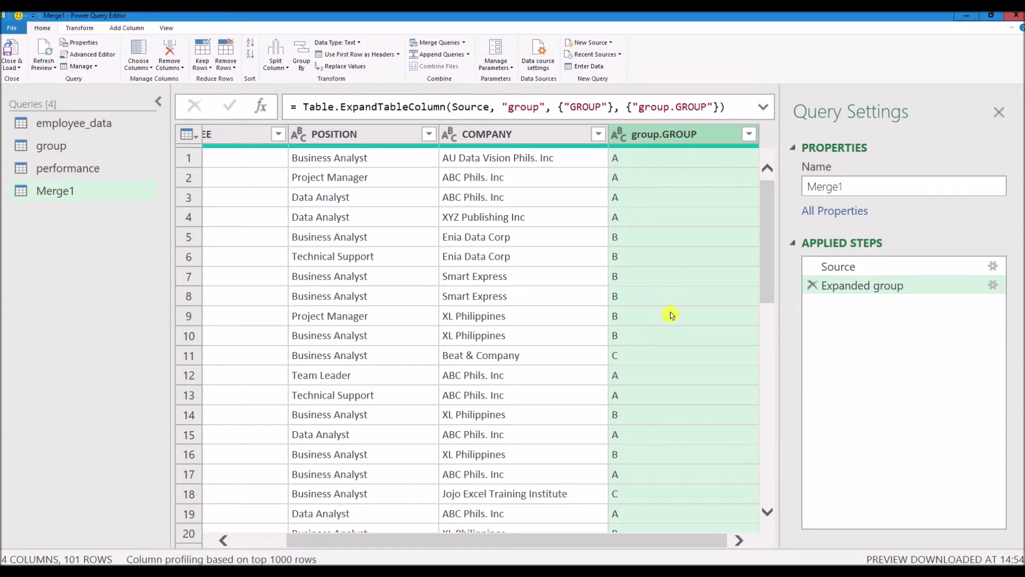
# Rename the group.GROUP column to Group.
pyautogui.hotkey('ctrl', '-')
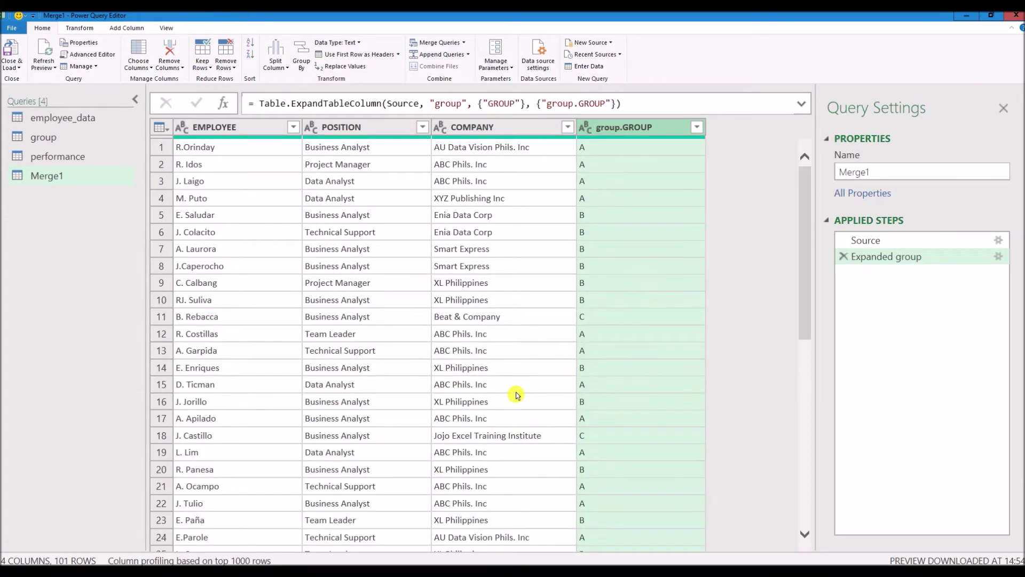
pyautogui.scroll(-5, 517, 393)
pyautogui.scroll(-3, 516, 395)
pyautogui.scroll(2, 517, 394)
pyautogui.scroll(4, 516, 394)
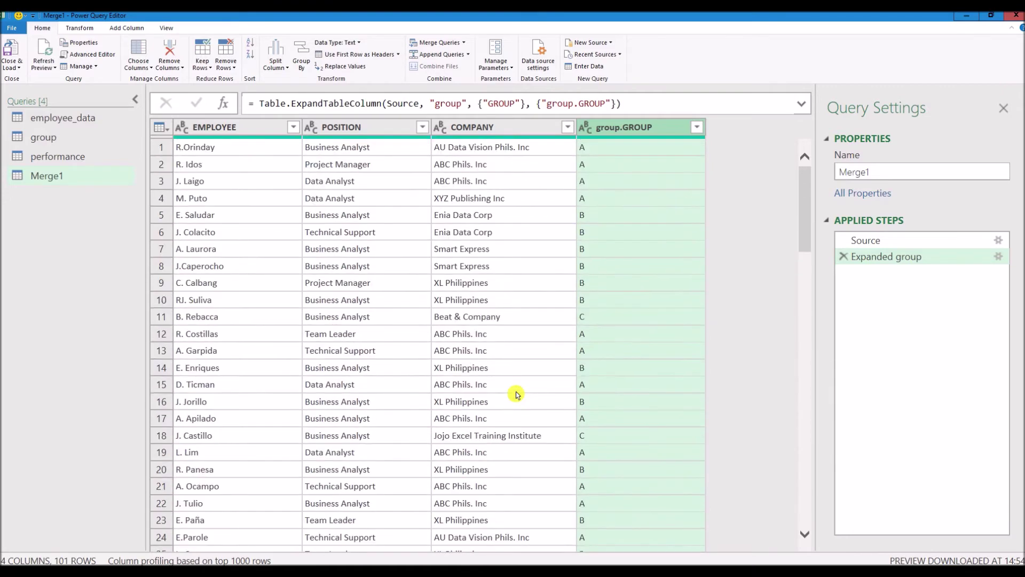
pyautogui.doubleClick(625, 127)
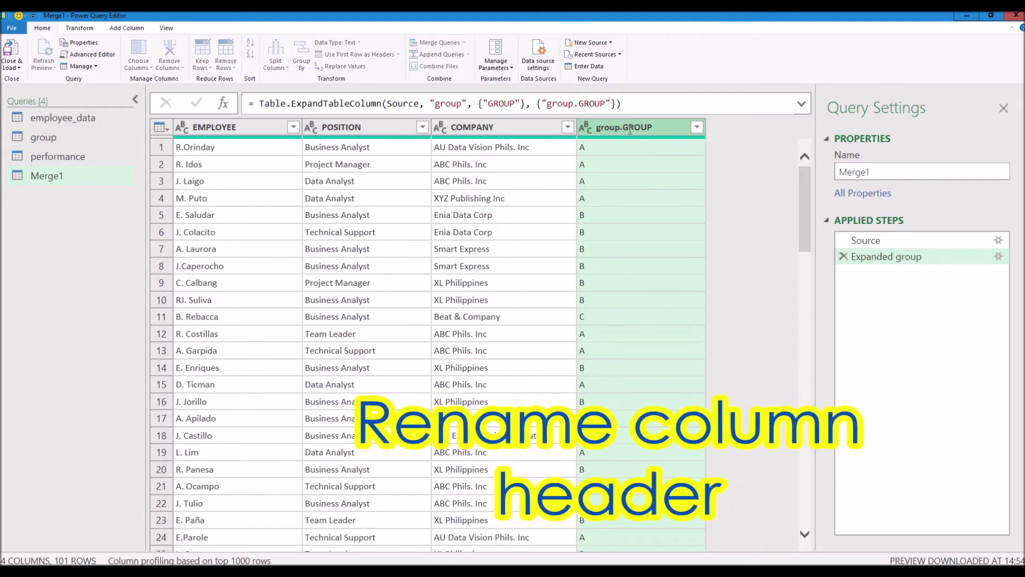
pyautogui.write('Group')
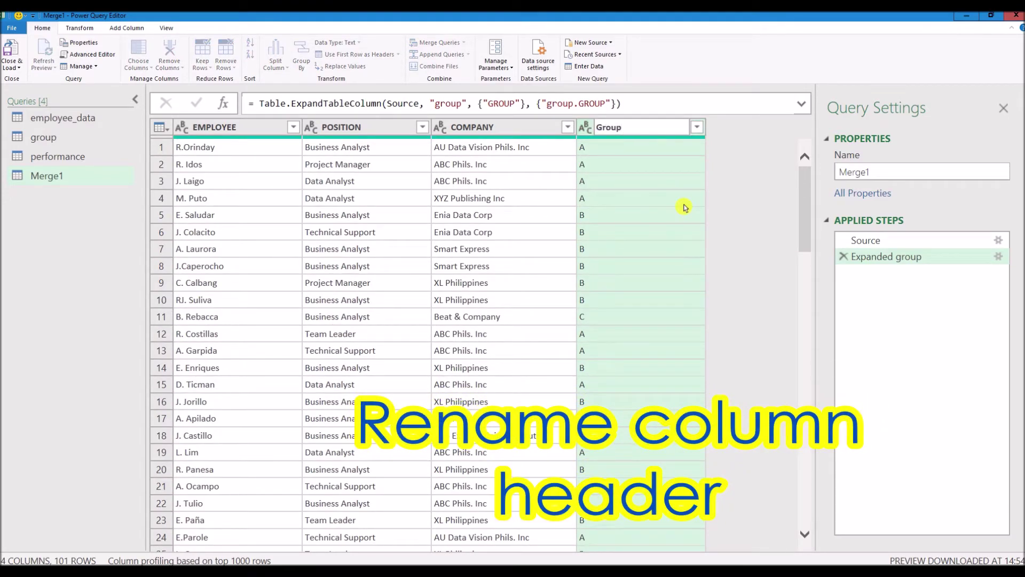
pyautogui.press('Return')
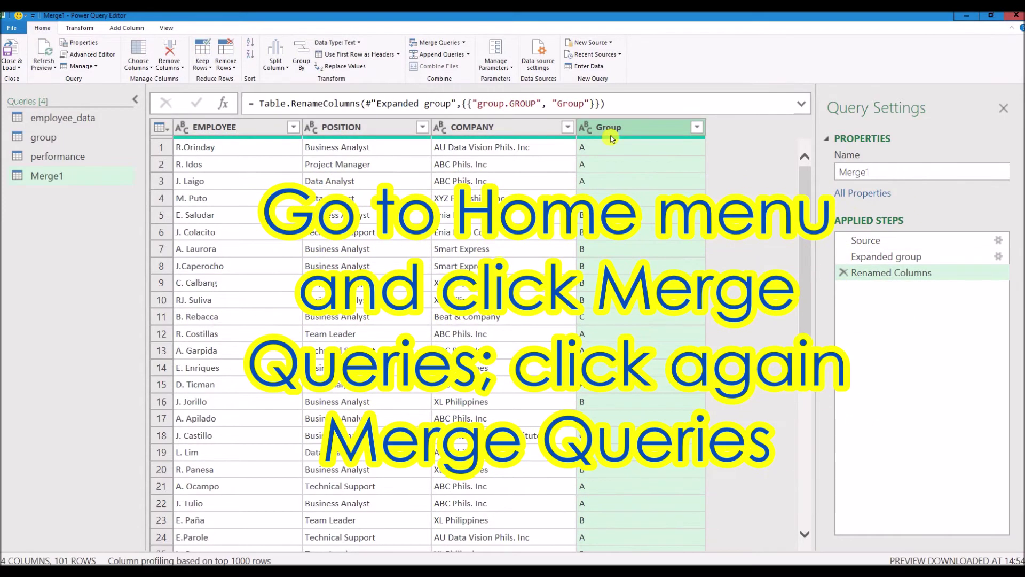
# Merge the performance query into Merge1, matching EMPLOYEE to performance's Employee column.
pyautogui.click(463, 42)
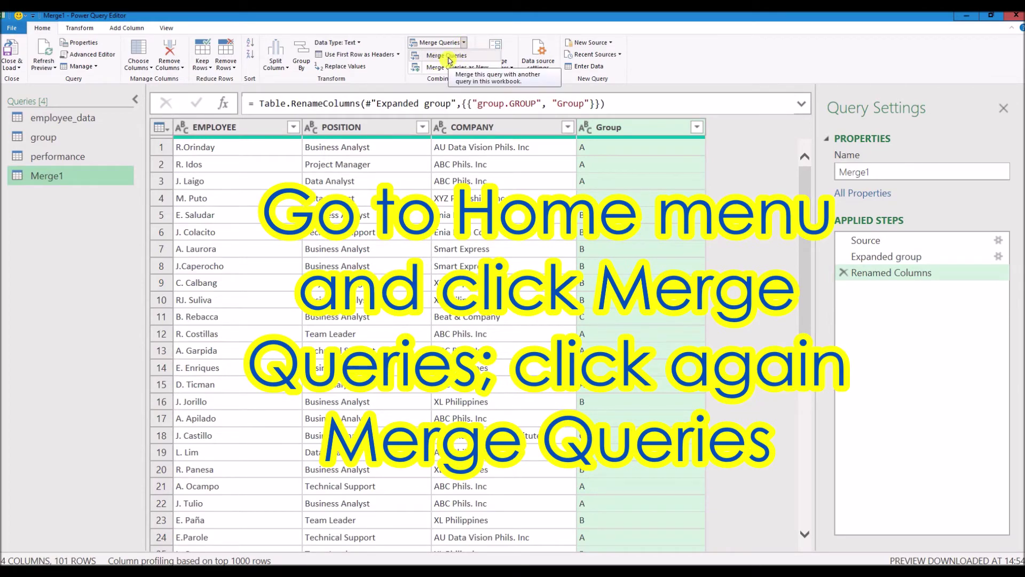
pyautogui.click(448, 57)
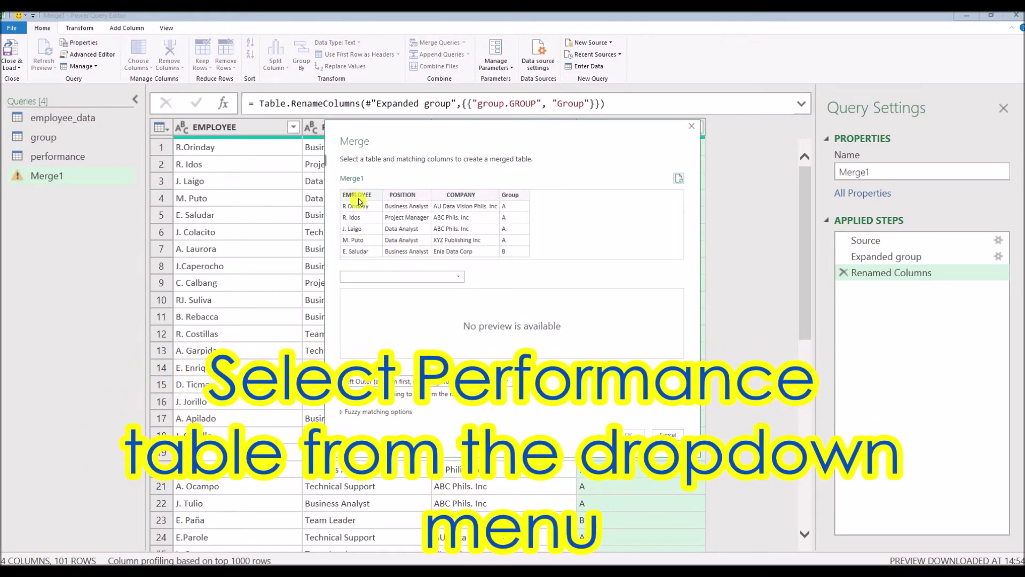
pyautogui.click(402, 276)
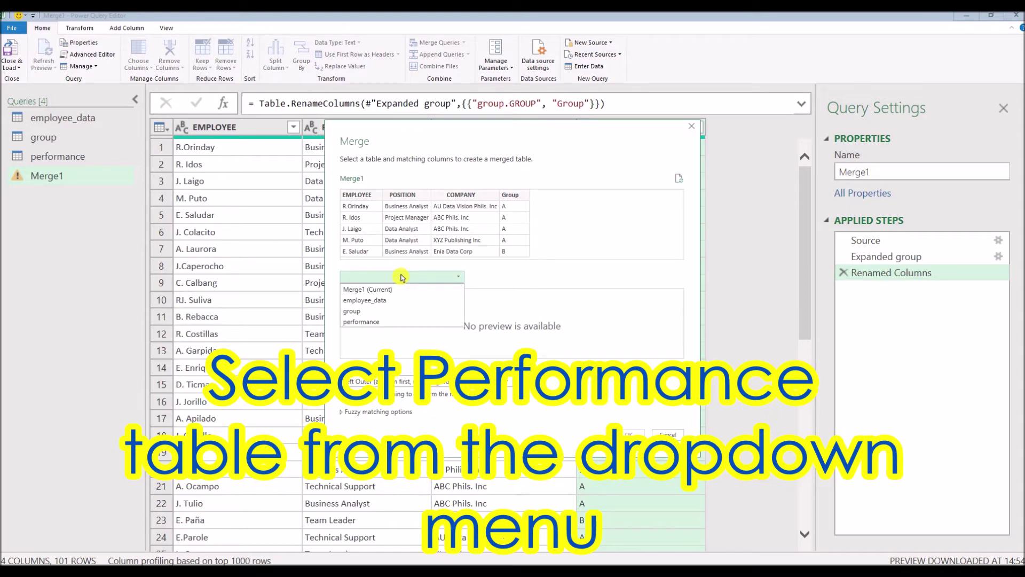
pyautogui.click(390, 321)
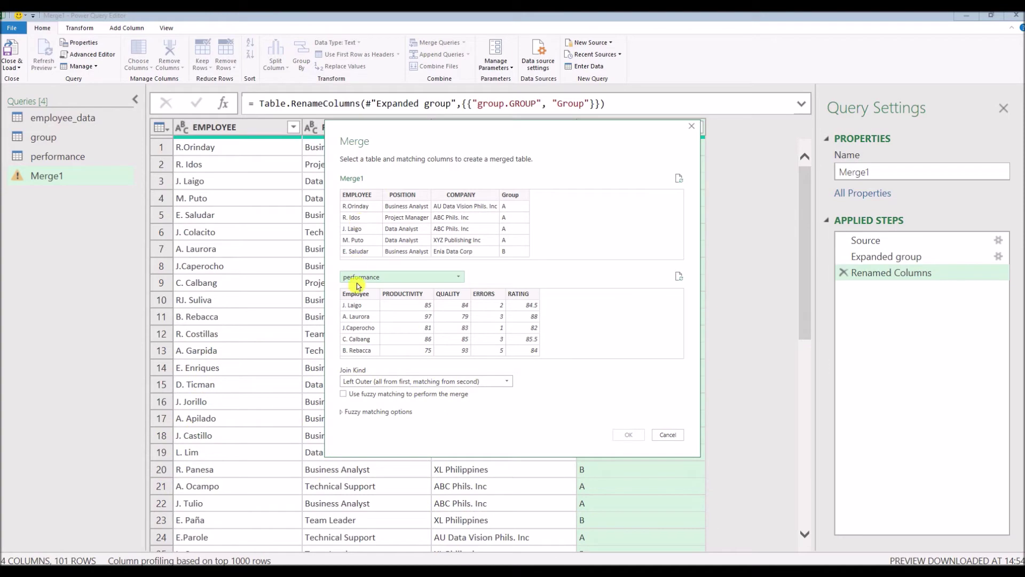
pyautogui.click(357, 195)
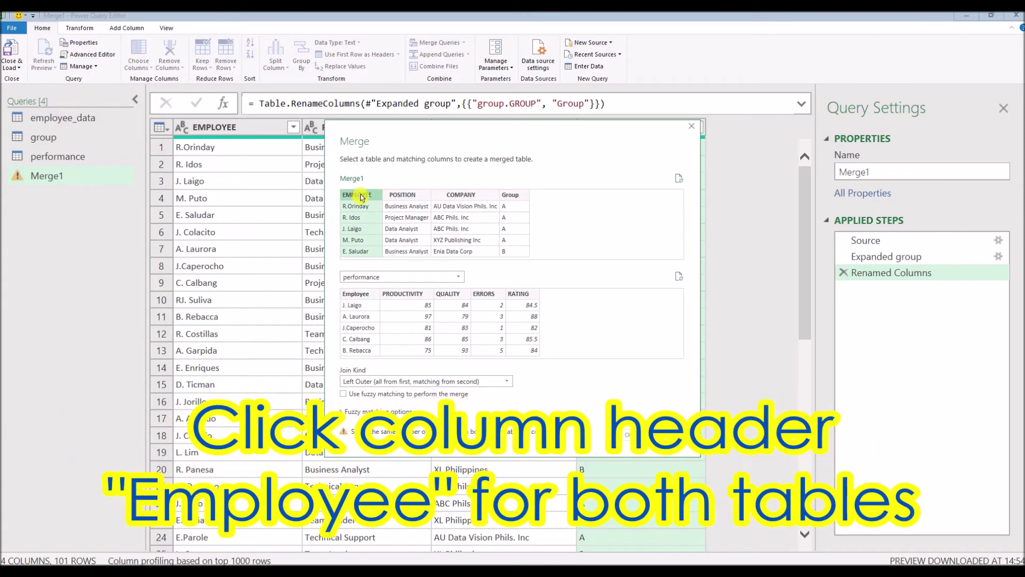
pyautogui.click(366, 295)
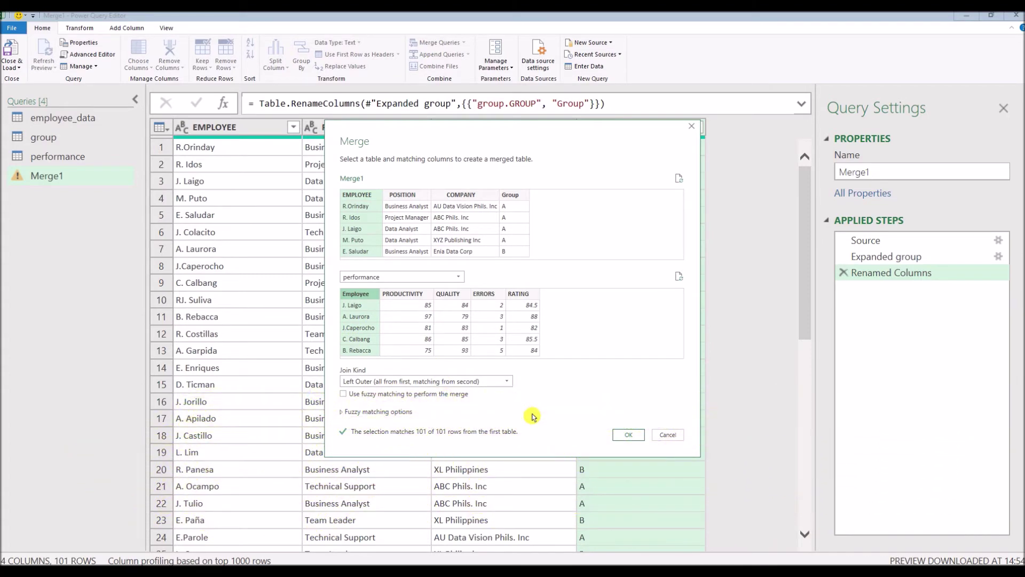
pyautogui.click(628, 435)
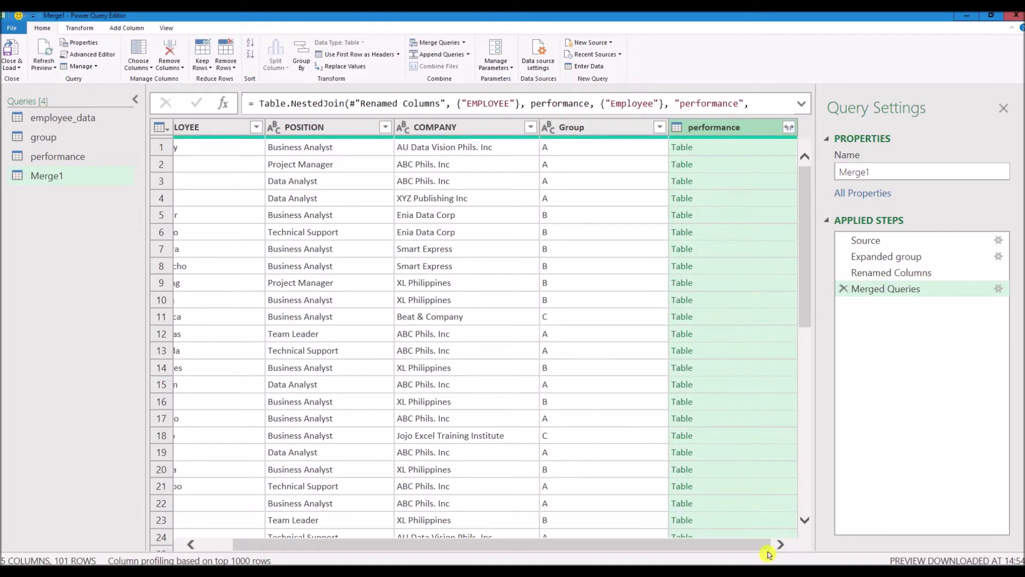
# Expand PRODUCTIVITY, QUALITY, ERRORS and RATING from performance, without Employee or column-name prefixes.
pyautogui.click(789, 128)
pyautogui.click(558, 226)
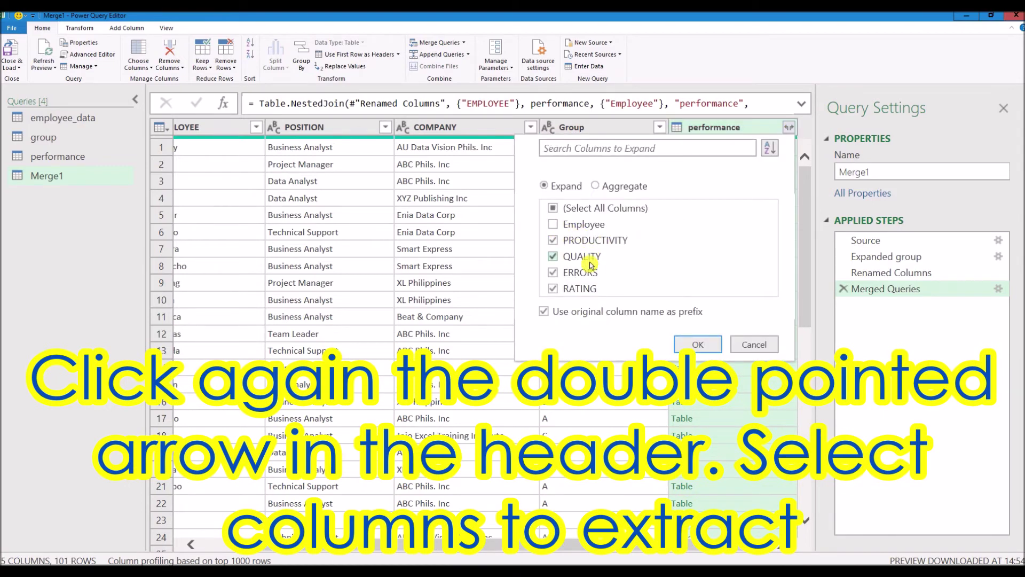
pyautogui.click(580, 311)
pyautogui.click(701, 346)
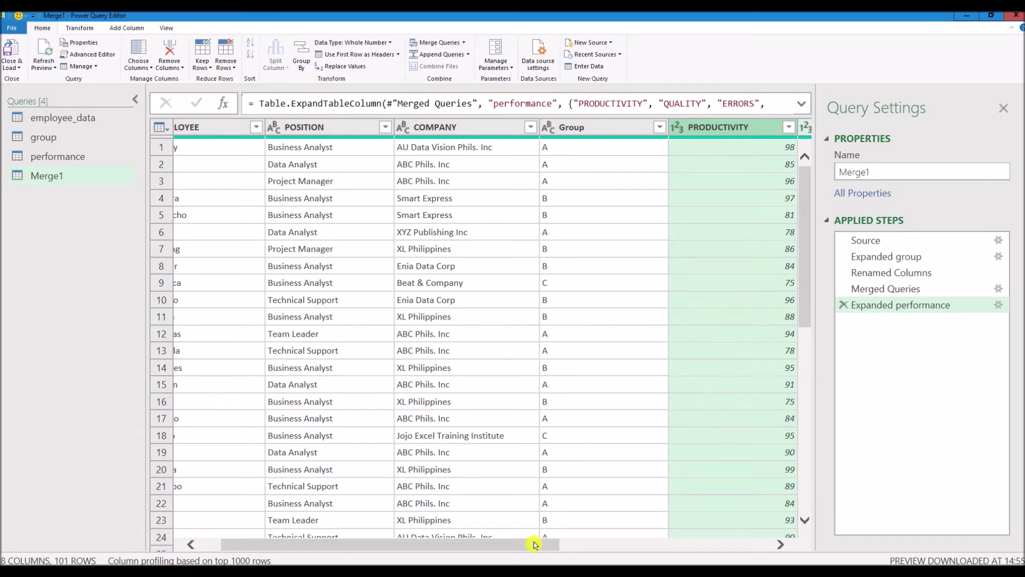
pyautogui.moveTo(529, 550); pyautogui.dragTo(743, 550)
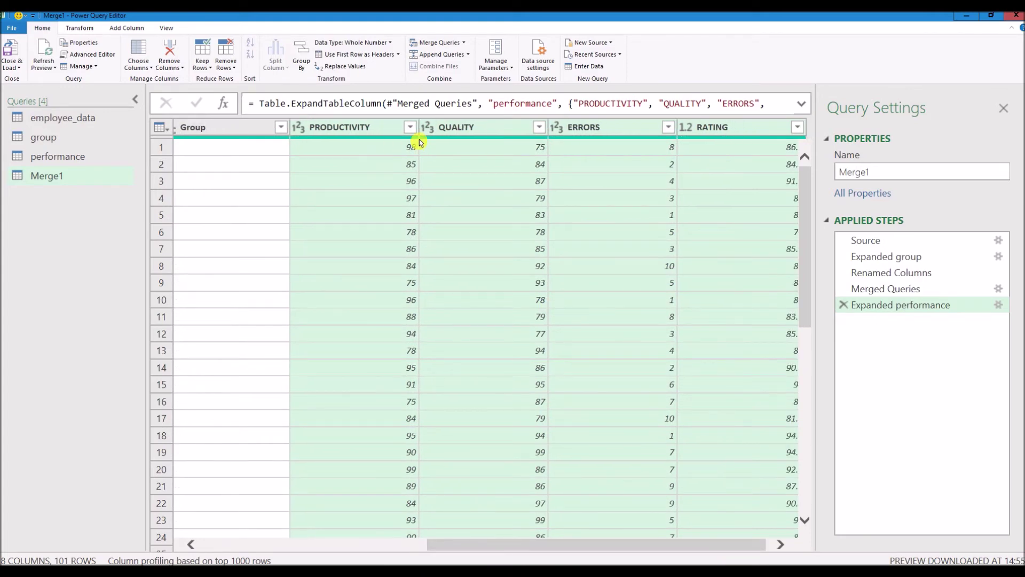
pyautogui.moveTo(715, 551)
pyautogui.mouseDown()
pyautogui.moveTo(748, 549)
pyautogui.moveTo(519, 540)
pyautogui.moveTo(428, 522)
pyautogui.mouseUp()
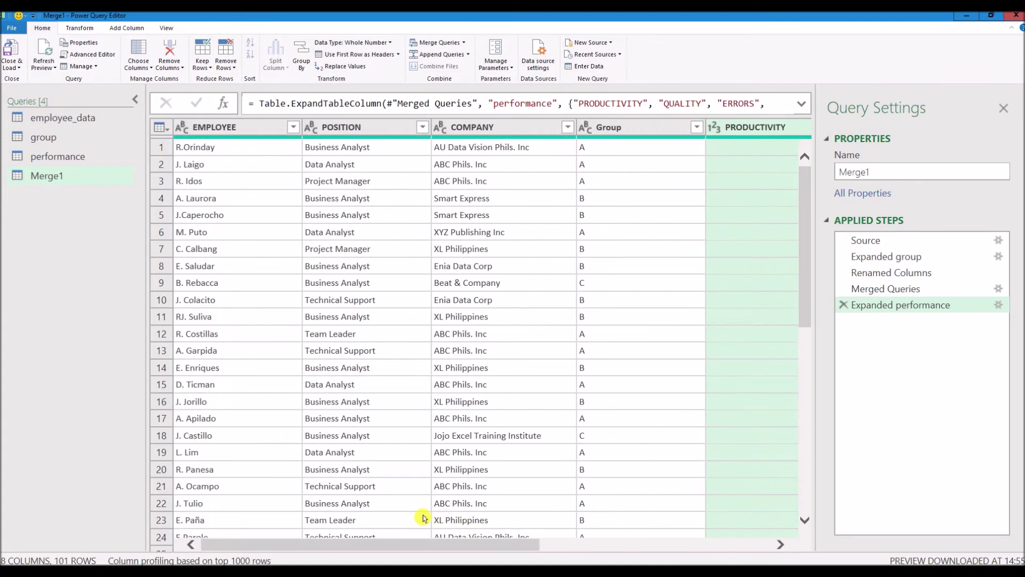
pyautogui.doubleClick(71, 179)
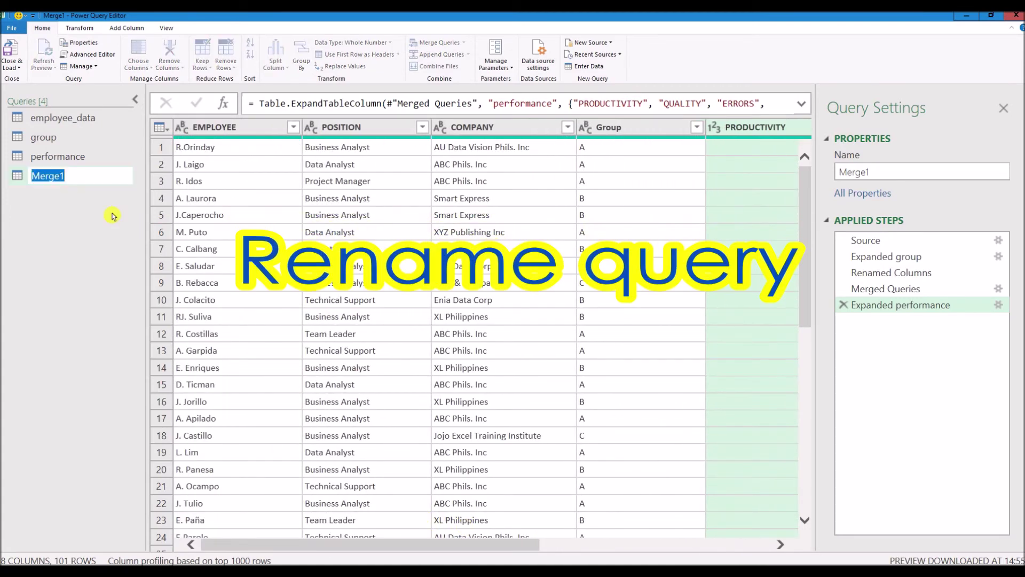
# Name the merged query 'Combined Data' and load its 101 rows as a table on a new sheet.
pyautogui.write('Combined Data')
pyautogui.click(112, 216)
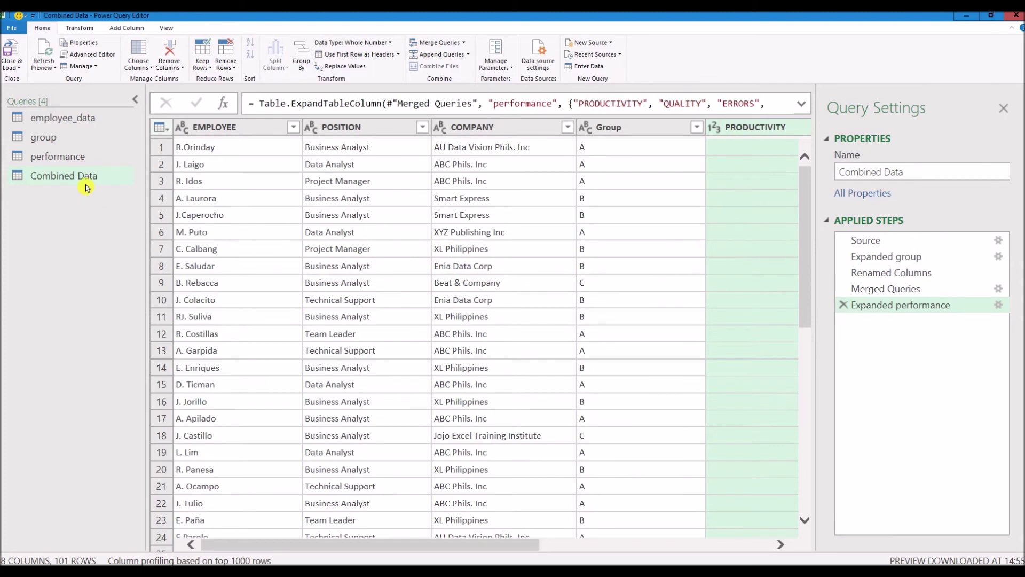
pyautogui.click(13, 66)
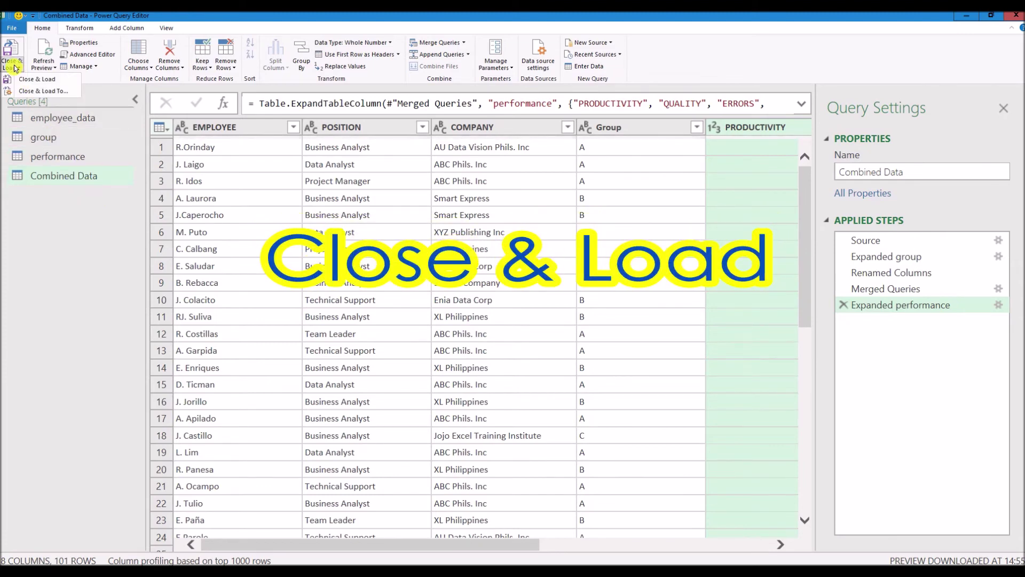
pyautogui.click(34, 79)
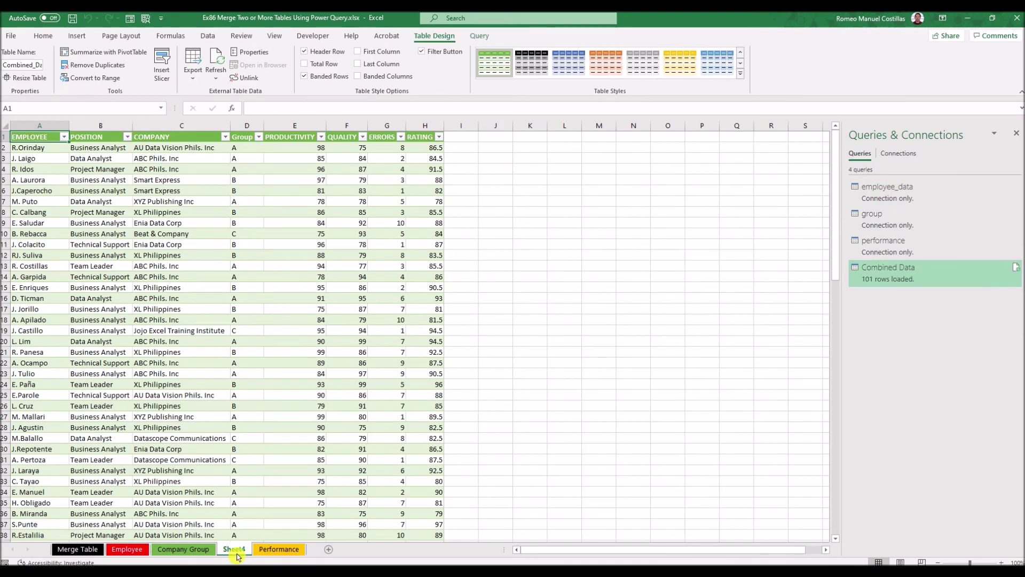
# Move Sheet4 after the Performance tab and rename it 'Combined Data'.
pyautogui.moveTo(316, 555); pyautogui.dragTo(321, 557)
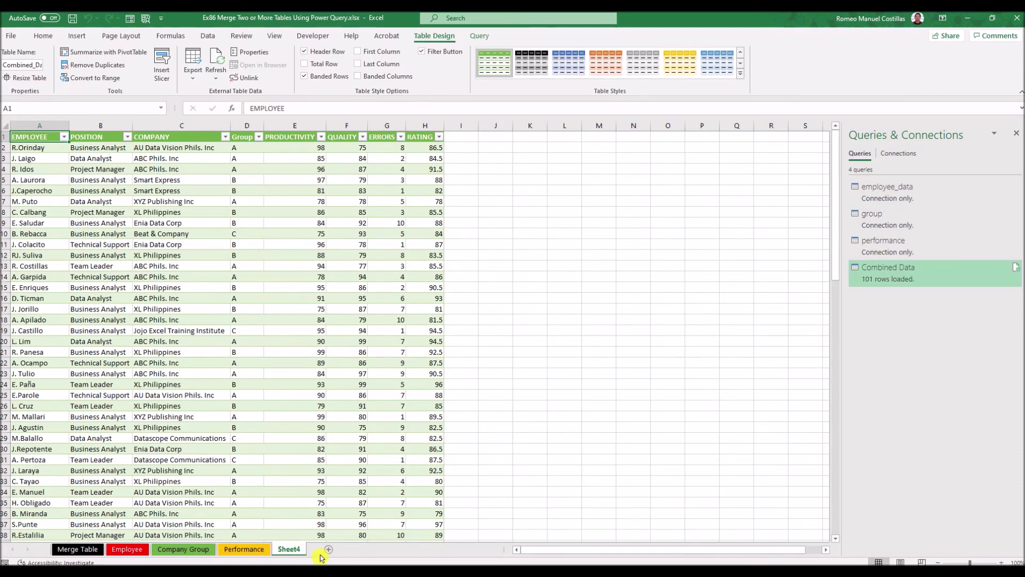
pyautogui.doubleClick(288, 549)
pyautogui.write('d Da')
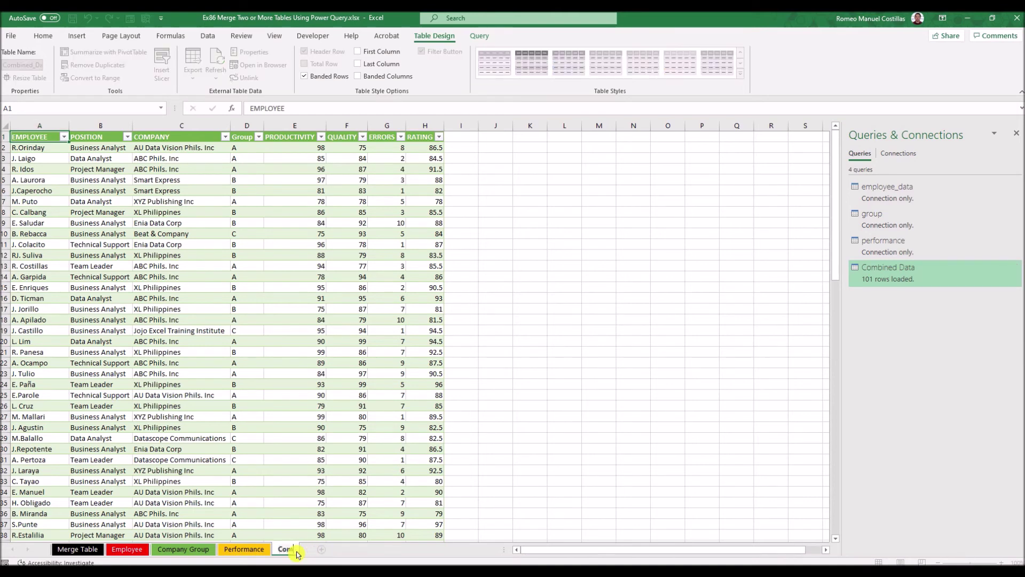
pyautogui.write('ta')
pyautogui.press('Return')
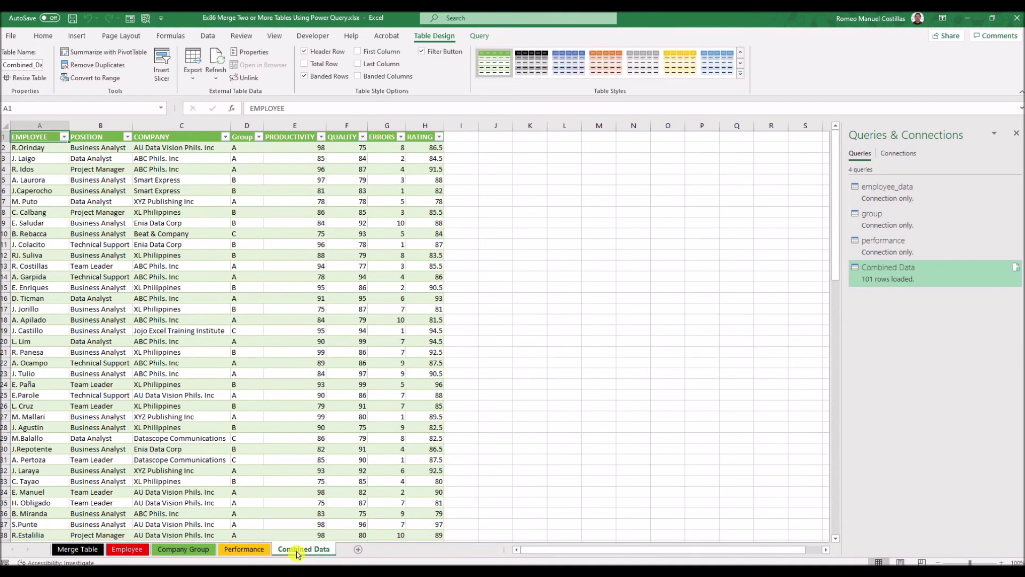
# Scroll through the merged table to check it reaches row 102 with all eight columns filled.
pyautogui.keyDown('ctrl'); pyautogui.scroll(2, 230, 330); pyautogui.keyUp('ctrl')
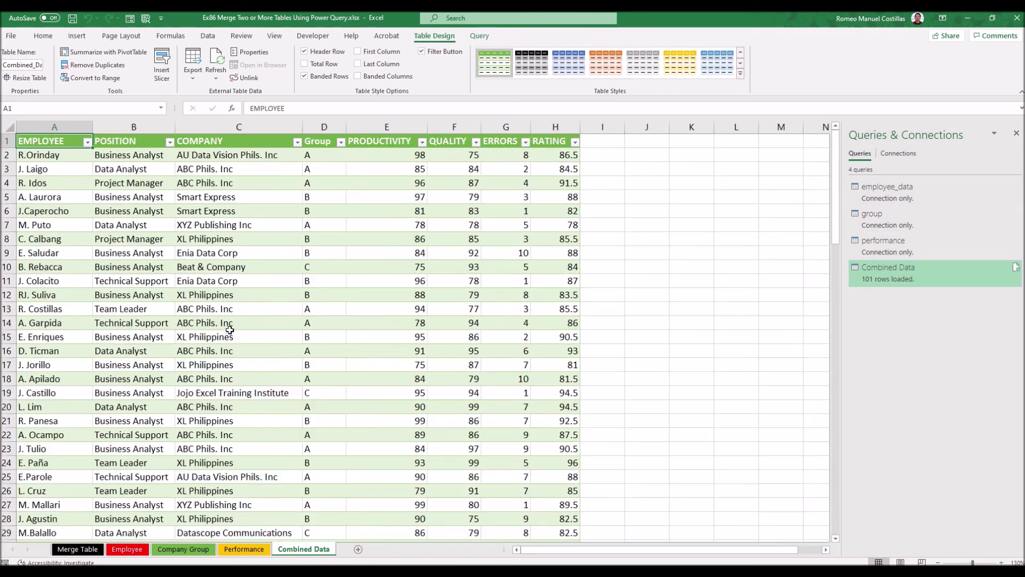
pyautogui.keyDown('ctrl'); pyautogui.scroll(1, 230, 330); pyautogui.keyUp('ctrl')
pyautogui.keyDown('ctrl'); pyautogui.scroll(1, 230, 330); pyautogui.keyUp('ctrl')
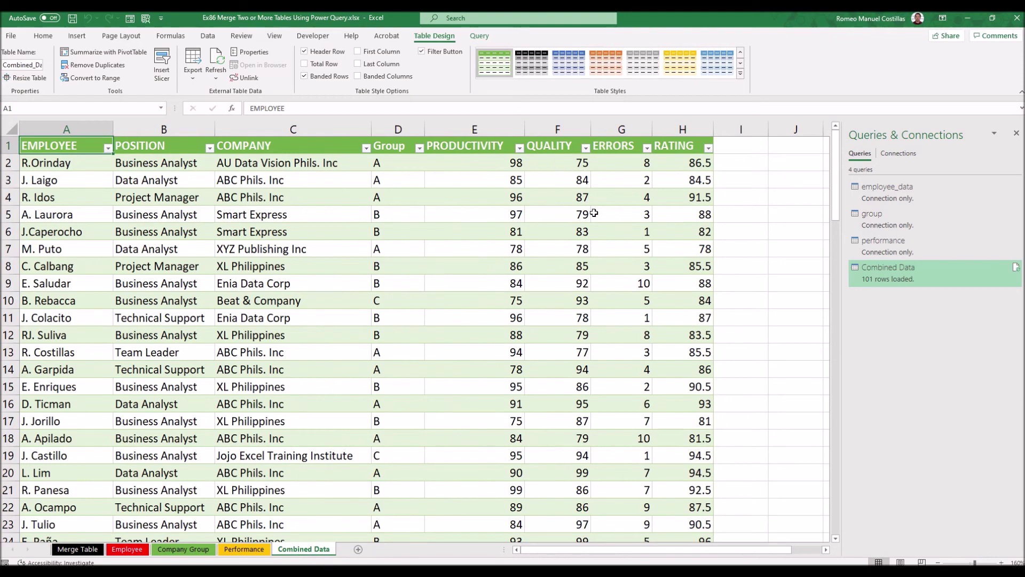
pyautogui.scroll(-1, 370, 237)
pyautogui.scroll(-2, 370, 237)
pyautogui.scroll(-1, 370, 237)
pyautogui.scroll(-1, 370, 237)
pyautogui.scroll(-2, 370, 237)
pyautogui.scroll(-1, 370, 237)
pyautogui.scroll(-2, 370, 237)
pyautogui.scroll(-1, 370, 237)
pyautogui.scroll(-3, 370, 237)
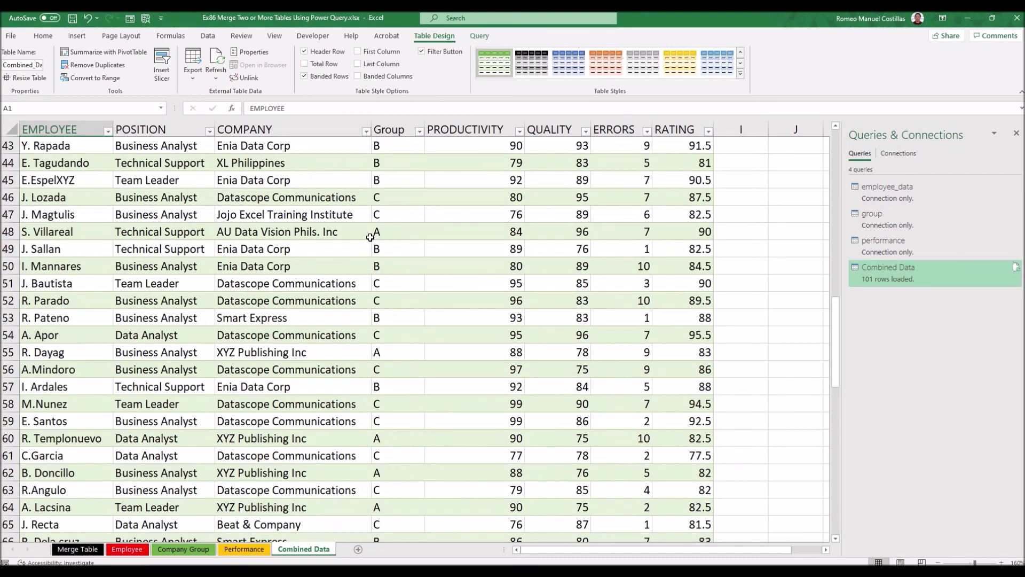
pyautogui.scroll(-3, 370, 237)
pyautogui.scroll(-2, 370, 237)
pyautogui.scroll(-1, 370, 237)
pyautogui.scroll(-3, 370, 238)
pyautogui.scroll(-3, 370, 237)
pyautogui.scroll(-3, 370, 237)
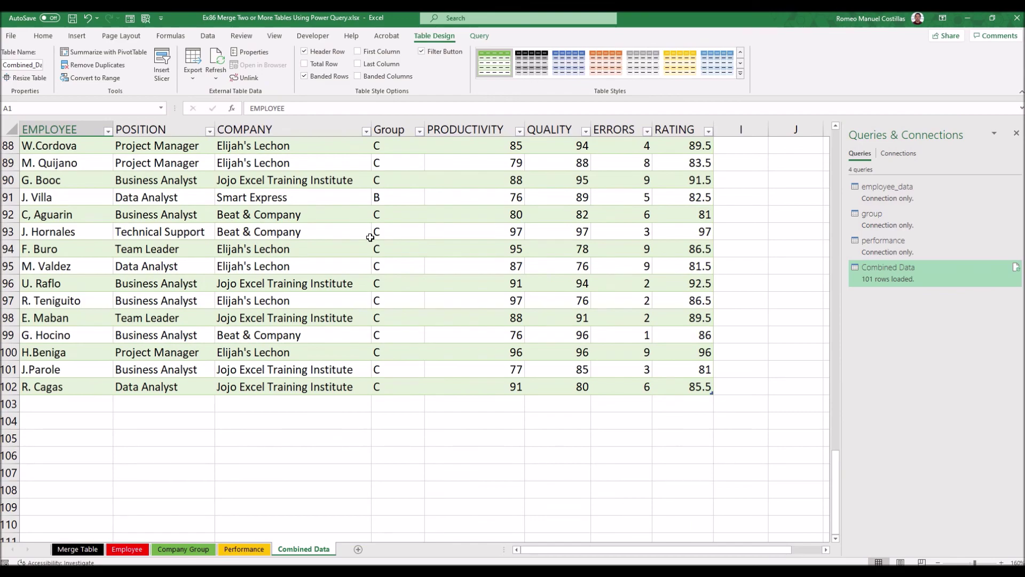